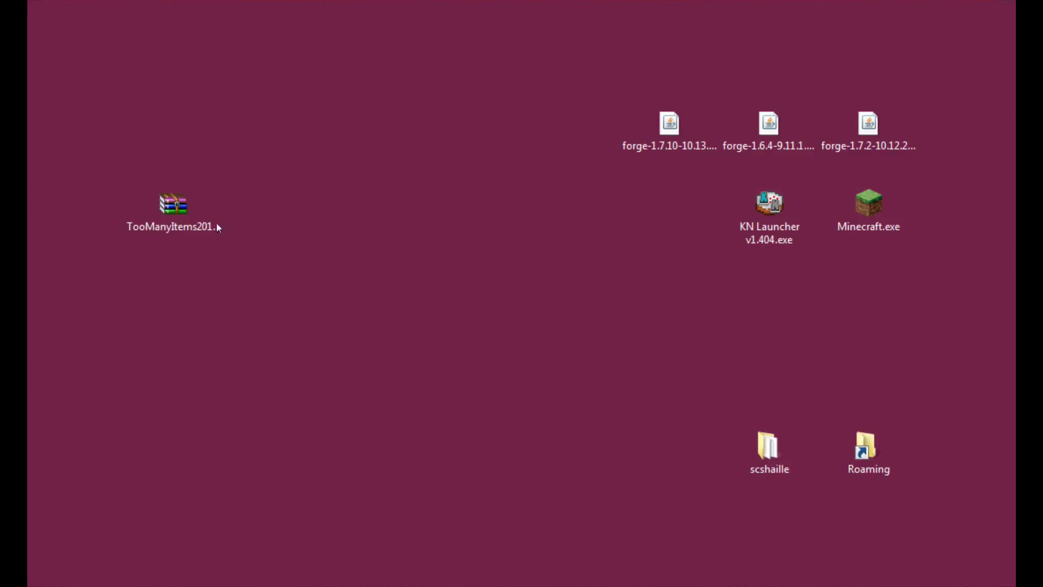
Step: Select the TooManyItems zip on the desktop, then clear the selection
left_click(193, 218)
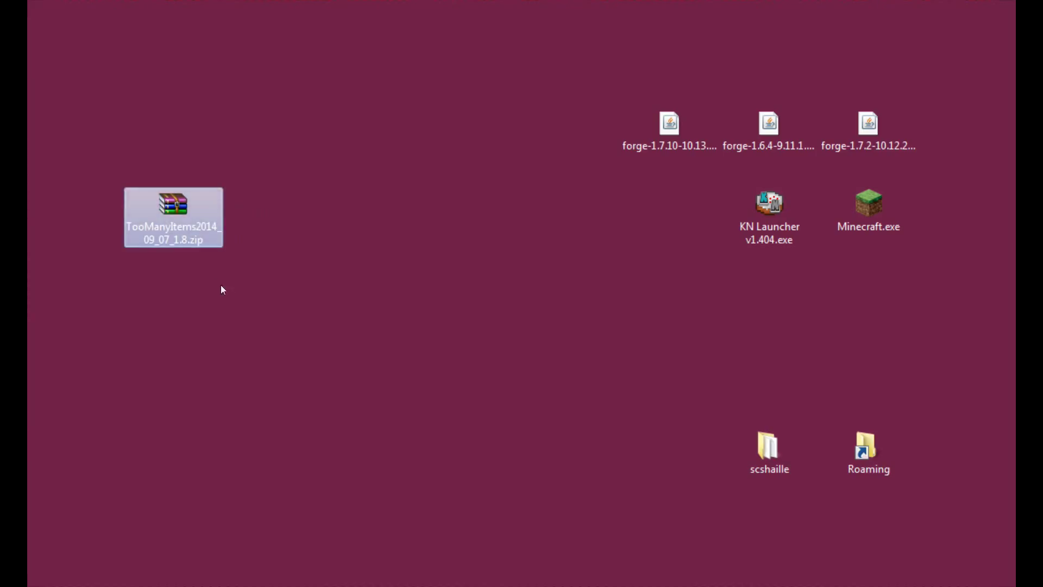
left_click(292, 237)
Step: Return to the TooManyItems forum thread, scroll to Downloads and follow the 1.8 non-Forge link
key("alt+Tab")
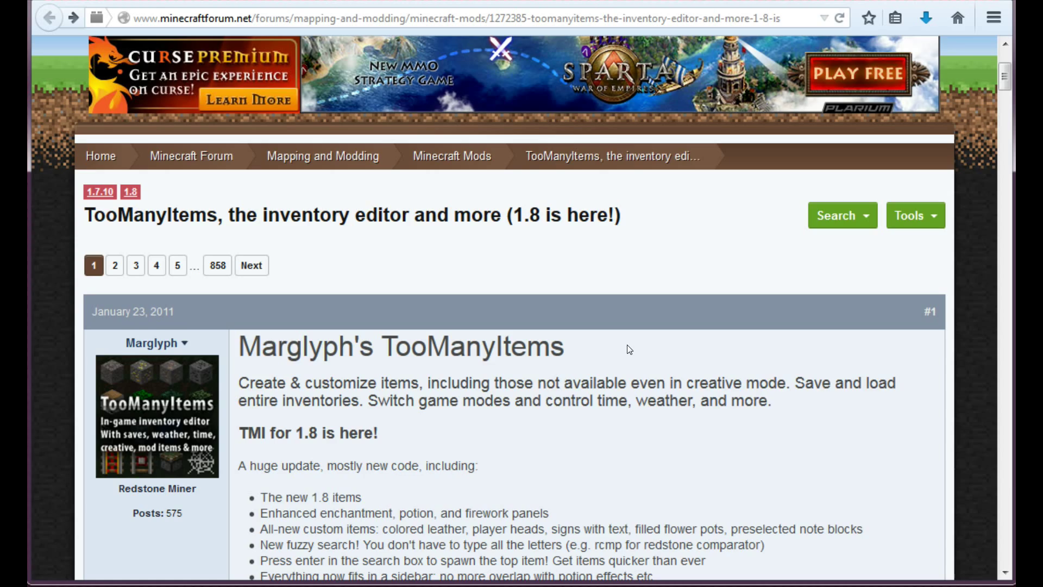
scroll(629, 348, "down", 3)
scroll(627, 344, "down", 5)
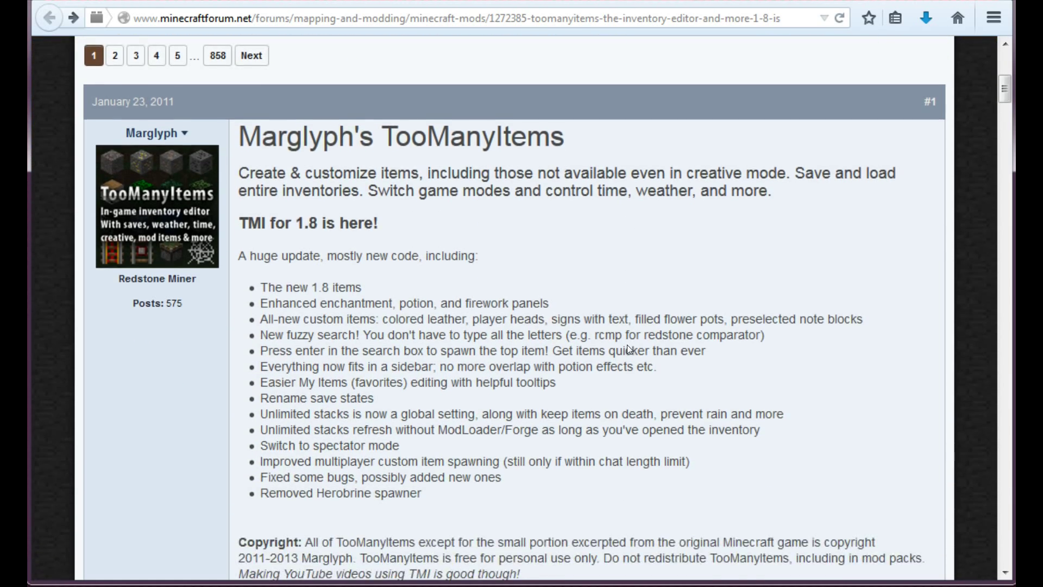
scroll(626, 343, "down", 5)
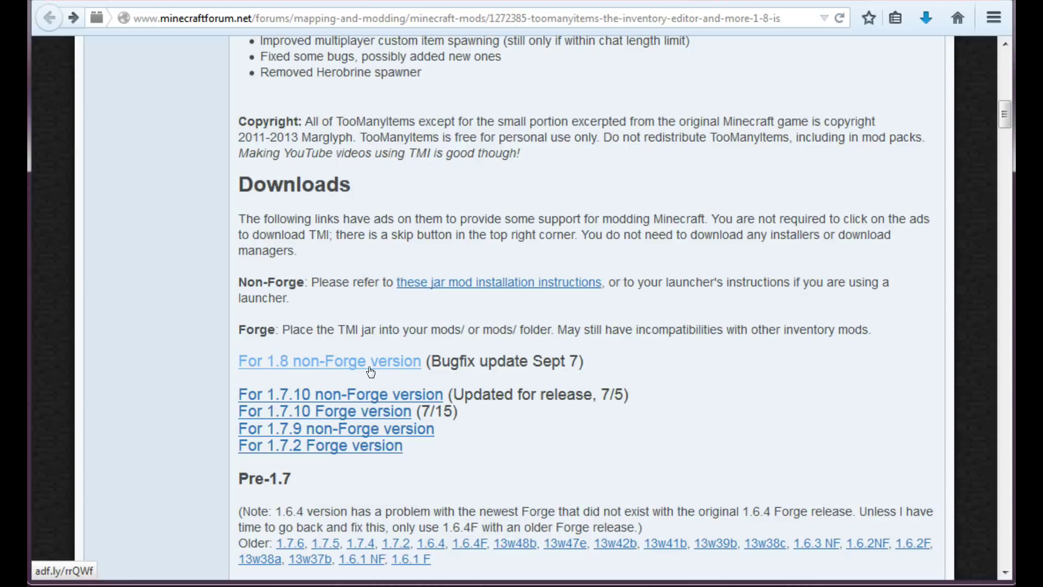
left_click(371, 372)
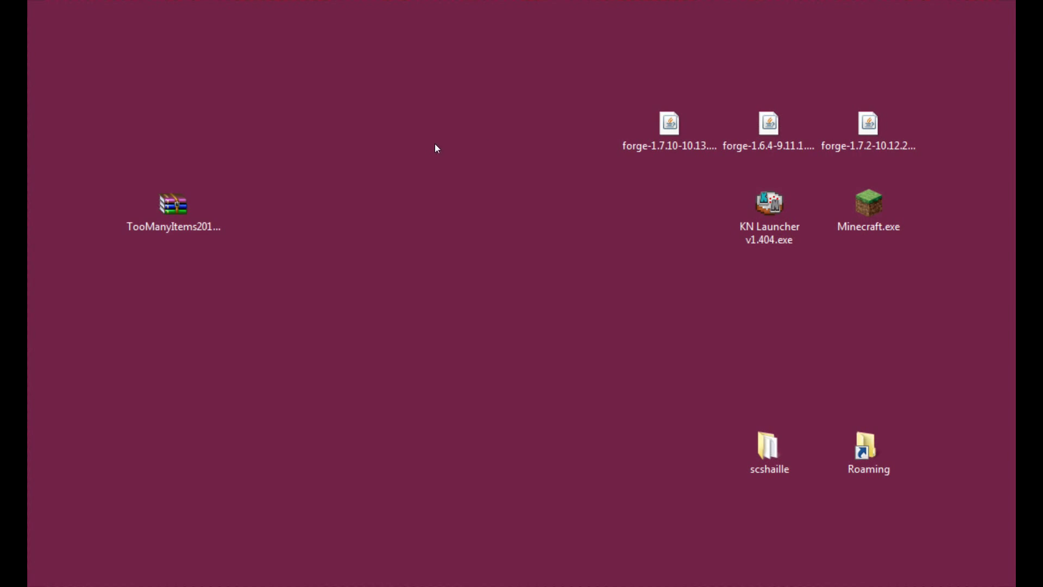
Step: Browse from Roaming into .minecraft and then into versions, which holds only the 1.8 folder
left_click(163, 204)
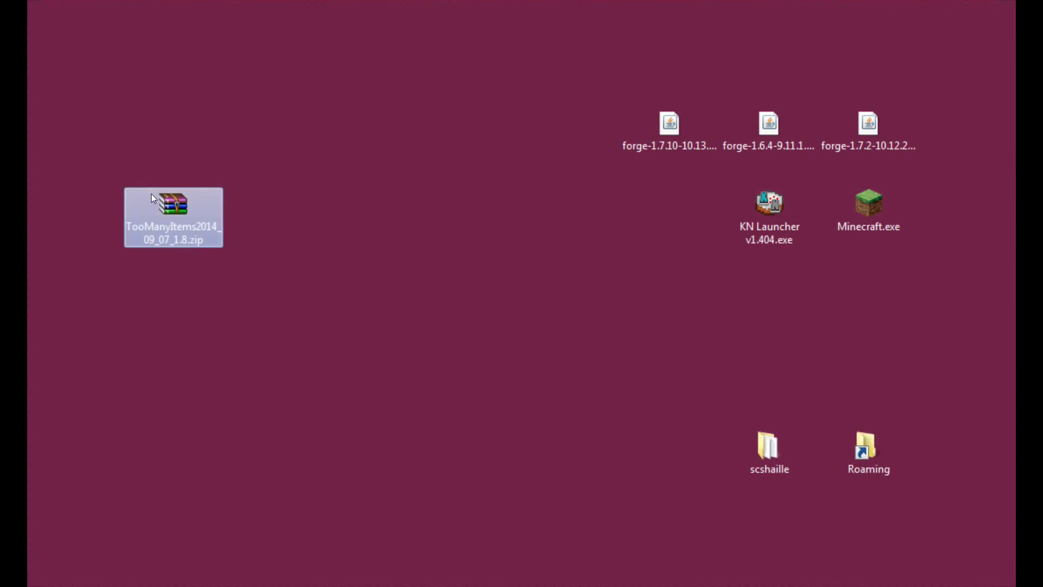
left_click(432, 306)
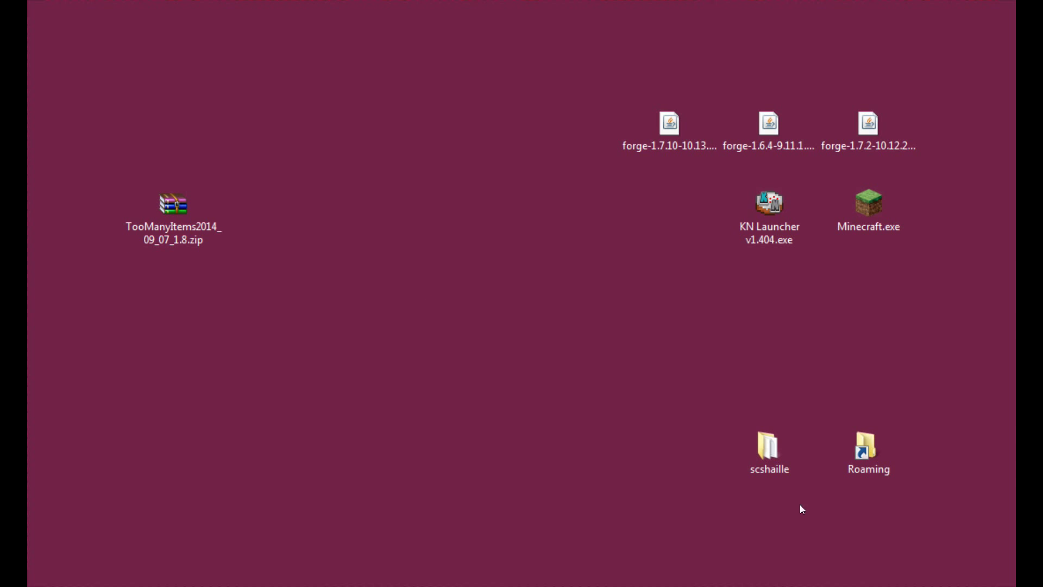
double_click(863, 451)
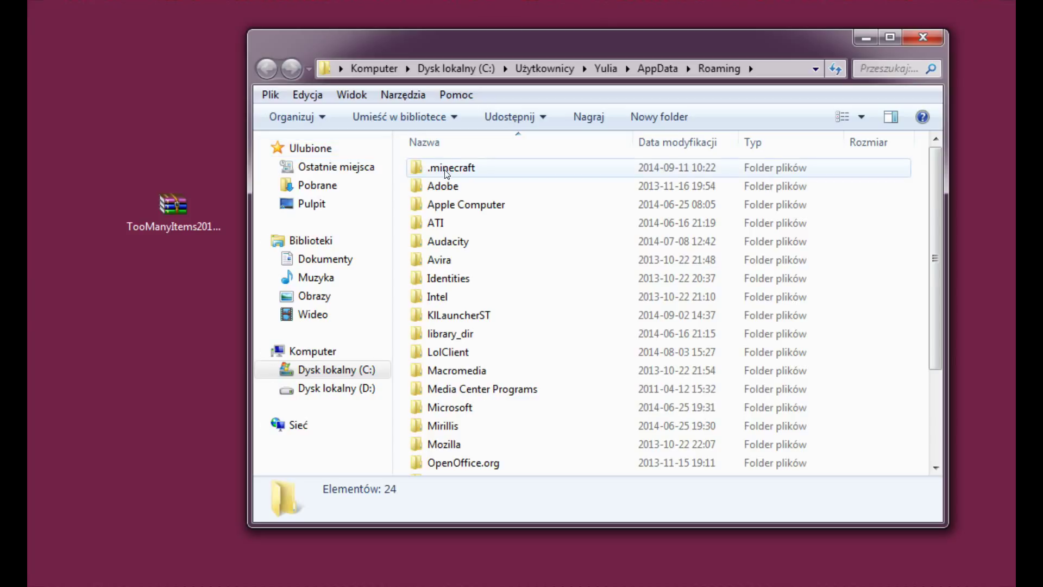
double_click(448, 170)
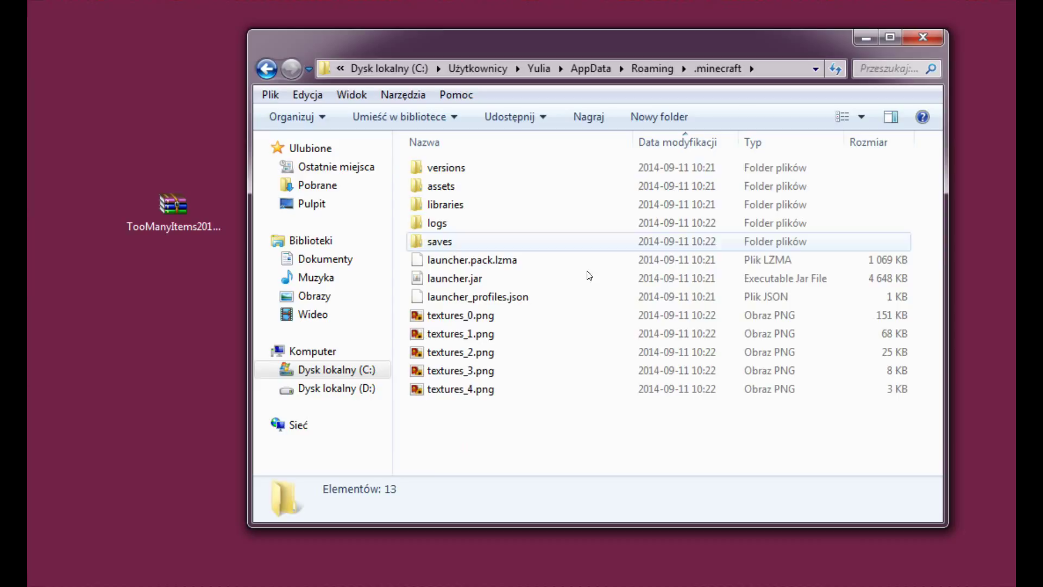
double_click(466, 172)
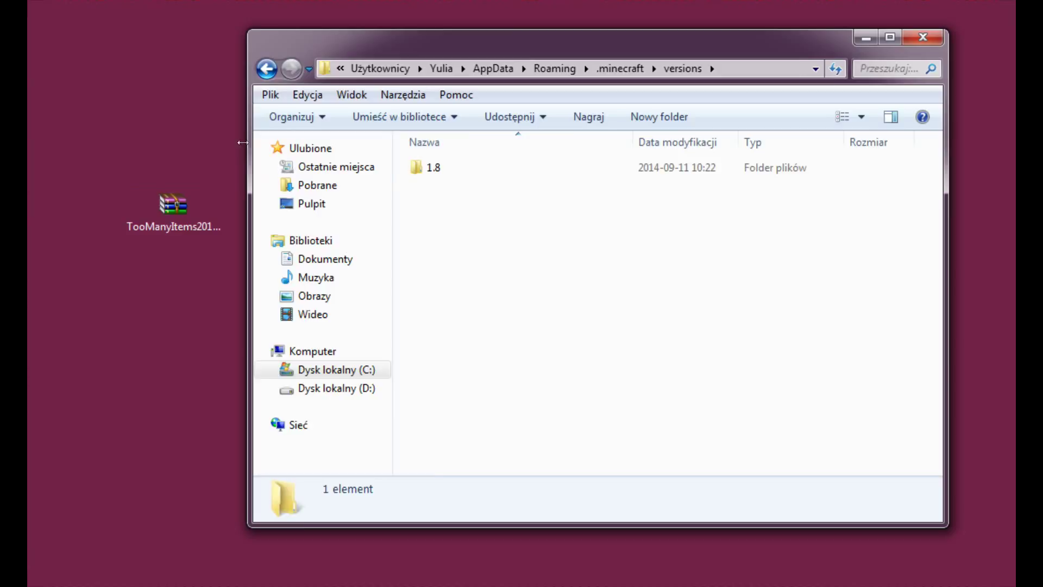
Step: Copy the 1.8 folder and paste a duplicate, '1.8 - Kopia', into versions
left_click_drag(243, 142, 333, 141)
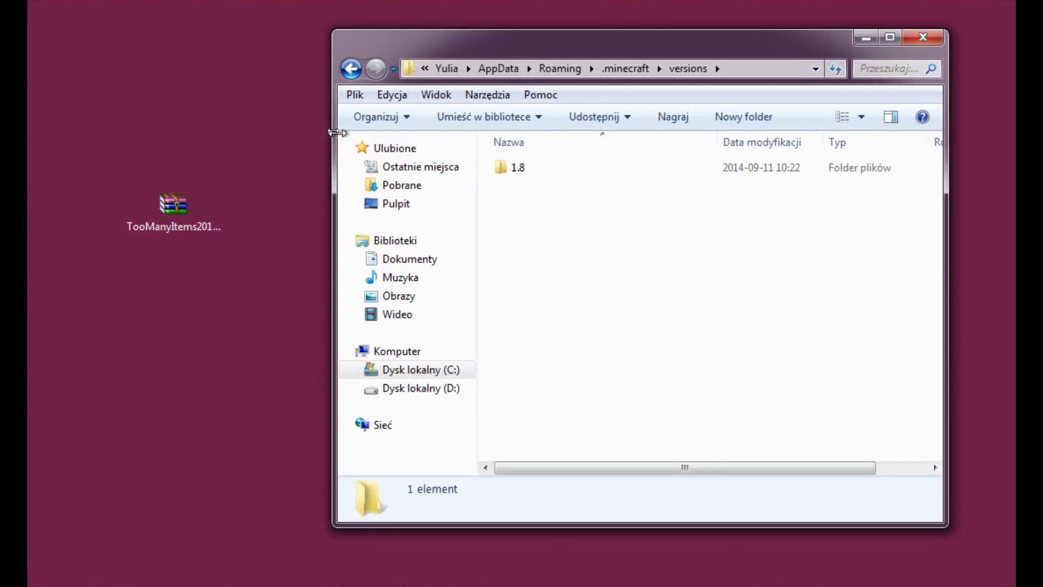
left_click(516, 169)
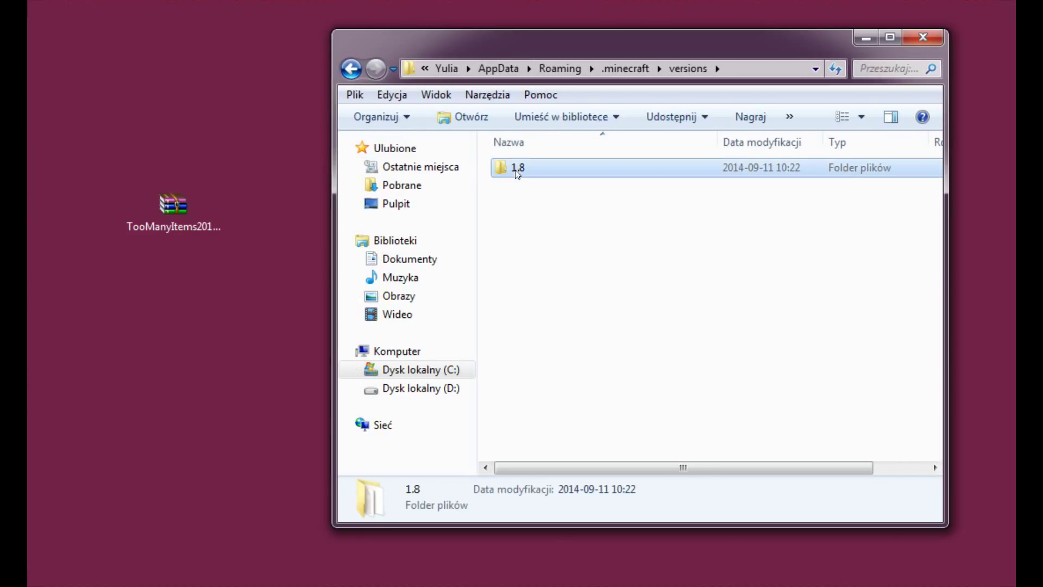
right_click(514, 170)
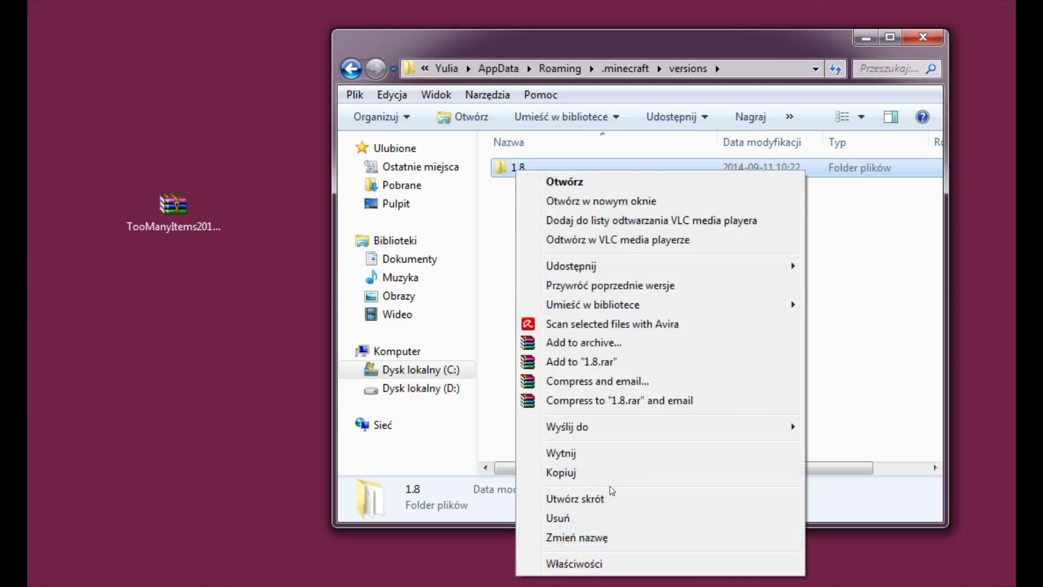
left_click(607, 472)
left_click(589, 337)
right_click(589, 337)
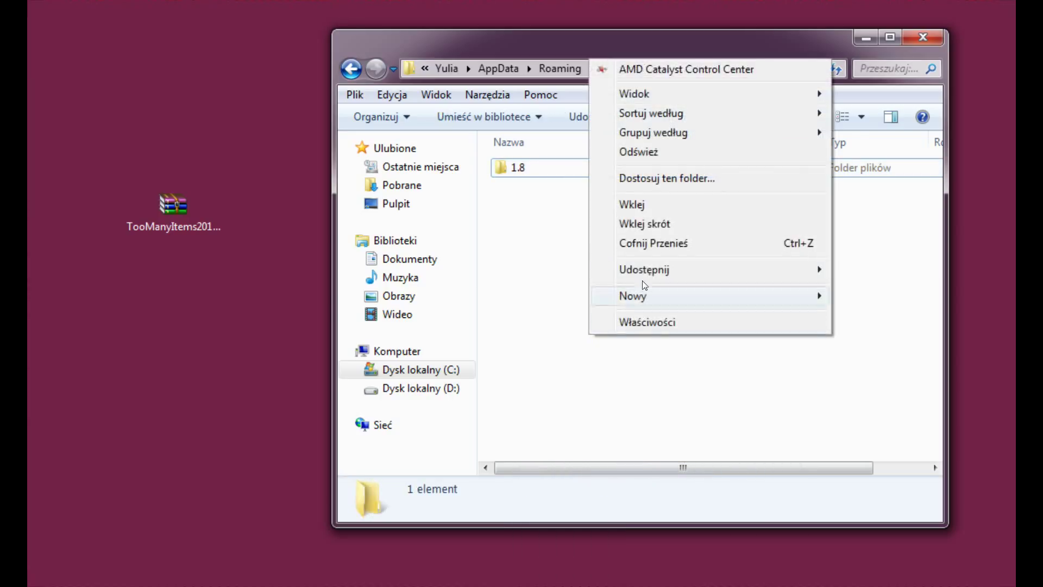
left_click(654, 208)
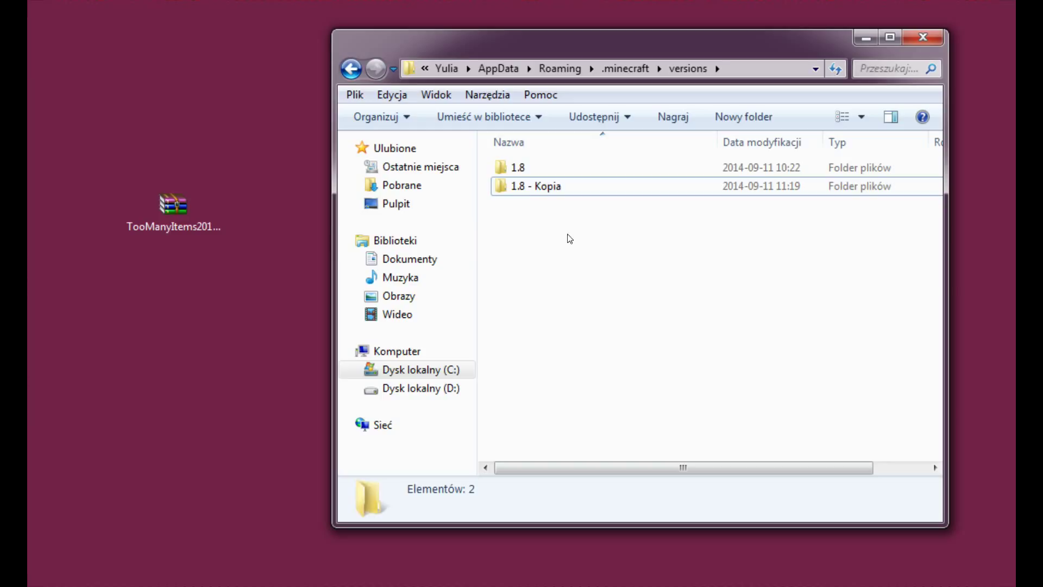
Step: Rename the '1.8 - Kopia' folder to 1.8TMI
left_click(536, 190)
left_click(539, 186)
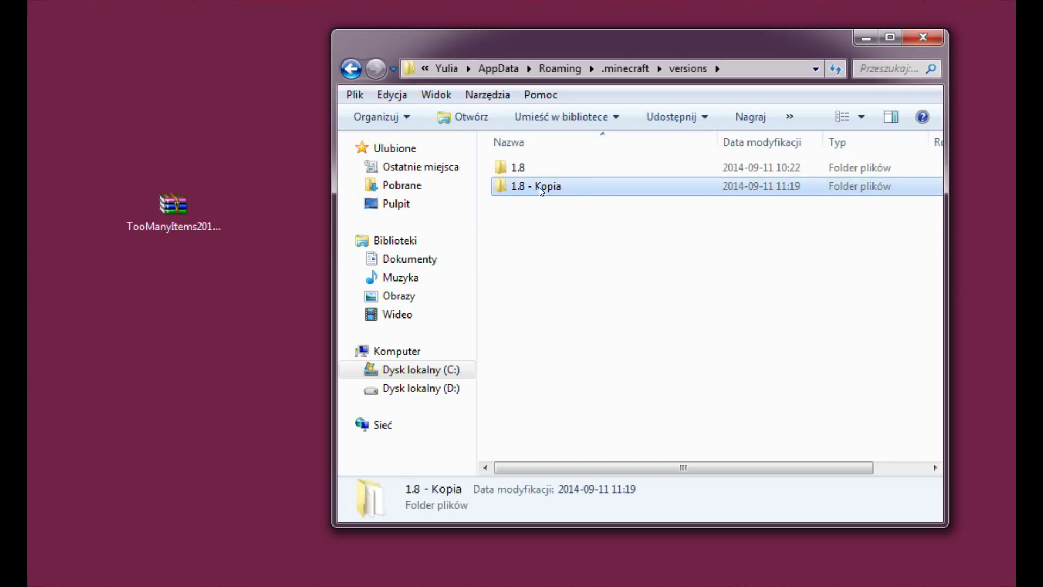
left_click_drag(562, 187, 524, 191)
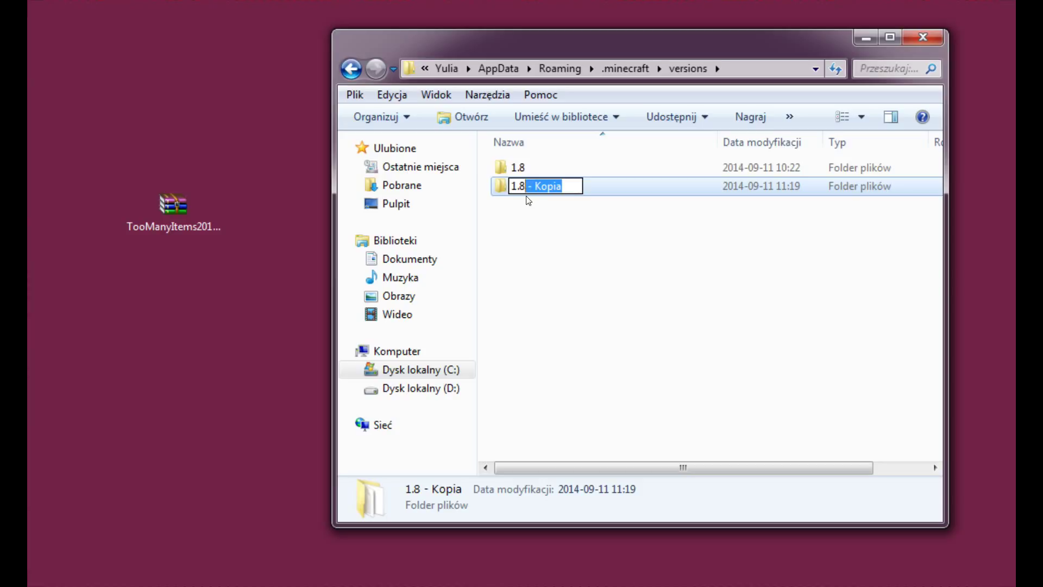
type("TMI")
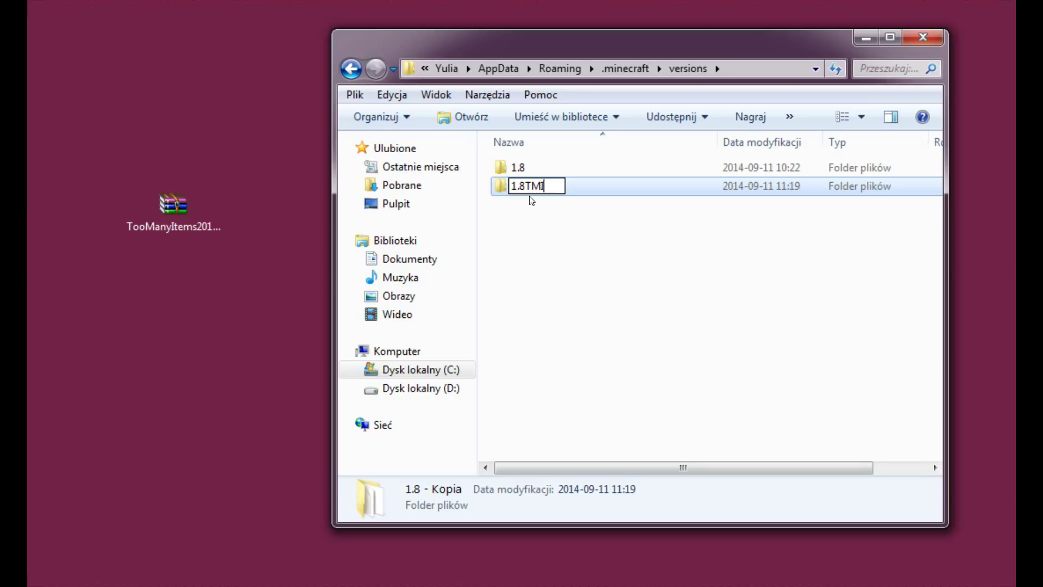
key("ctrl+a")
left_click(554, 271)
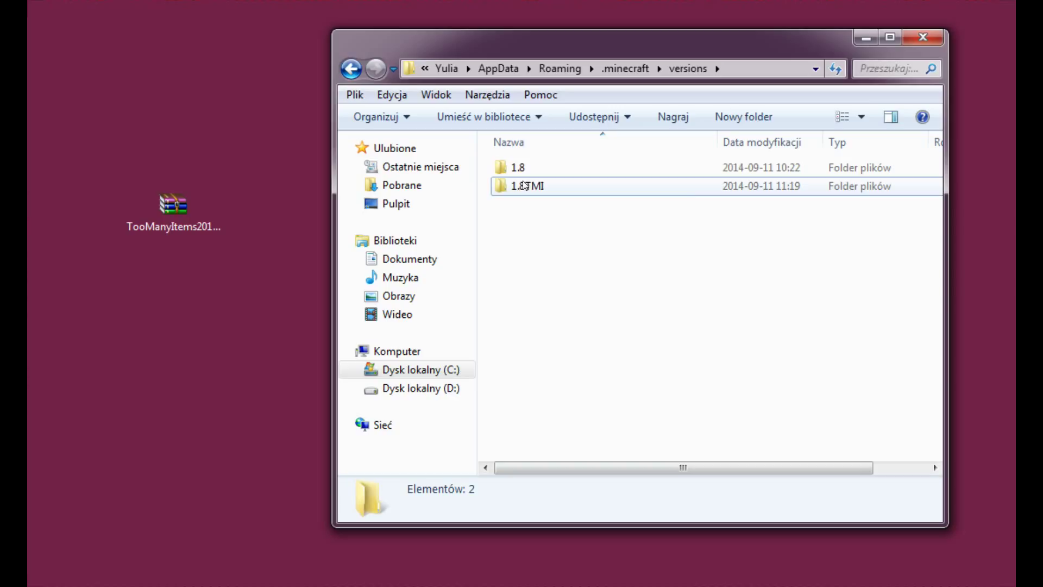
mouse_move(532, 188)
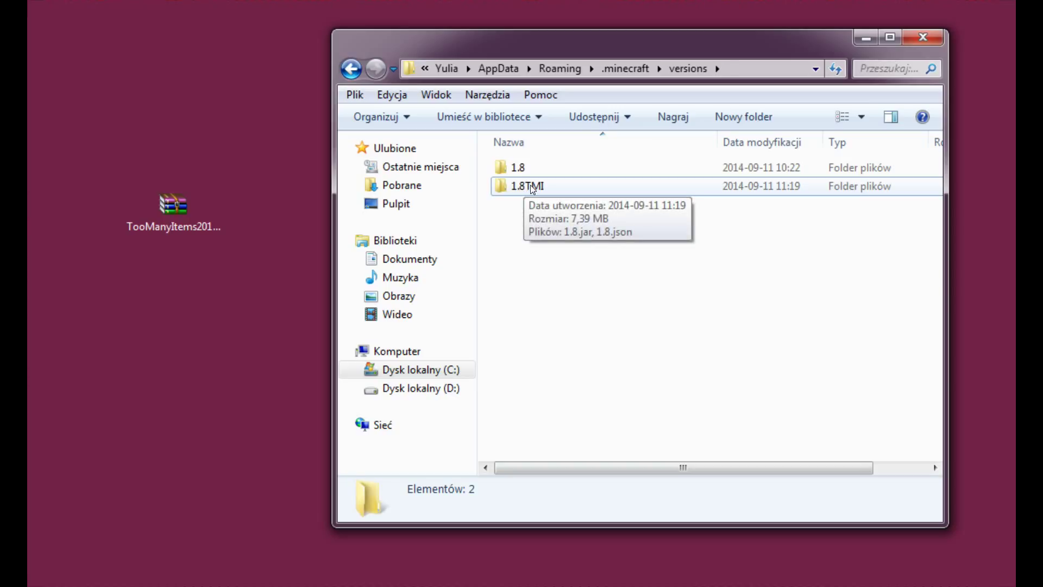
Step: Inside the 1.8TMI folder, rename 1.8.jar to 1.8TMI.jar
double_click(531, 186)
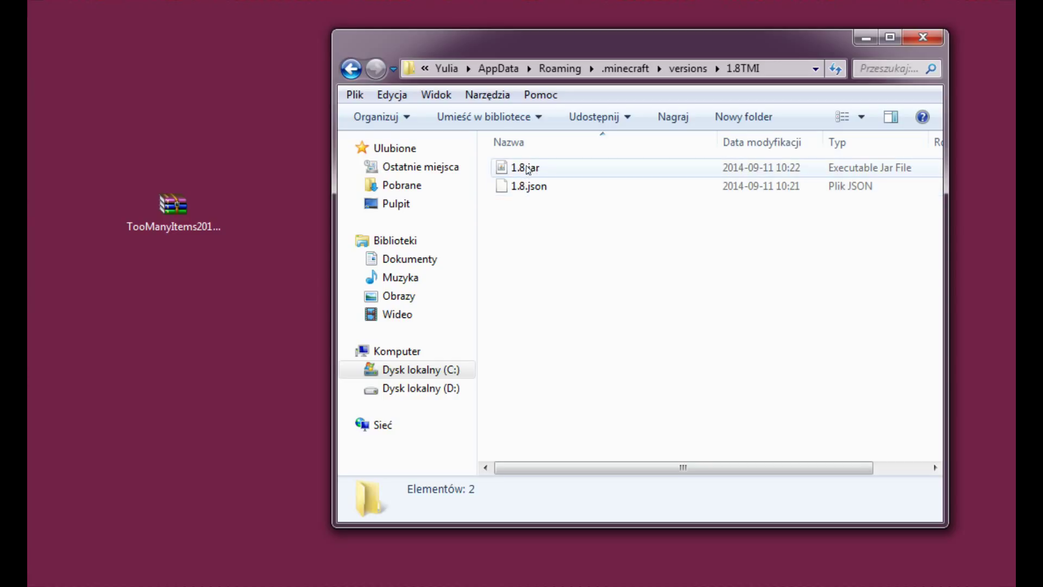
left_click(526, 170)
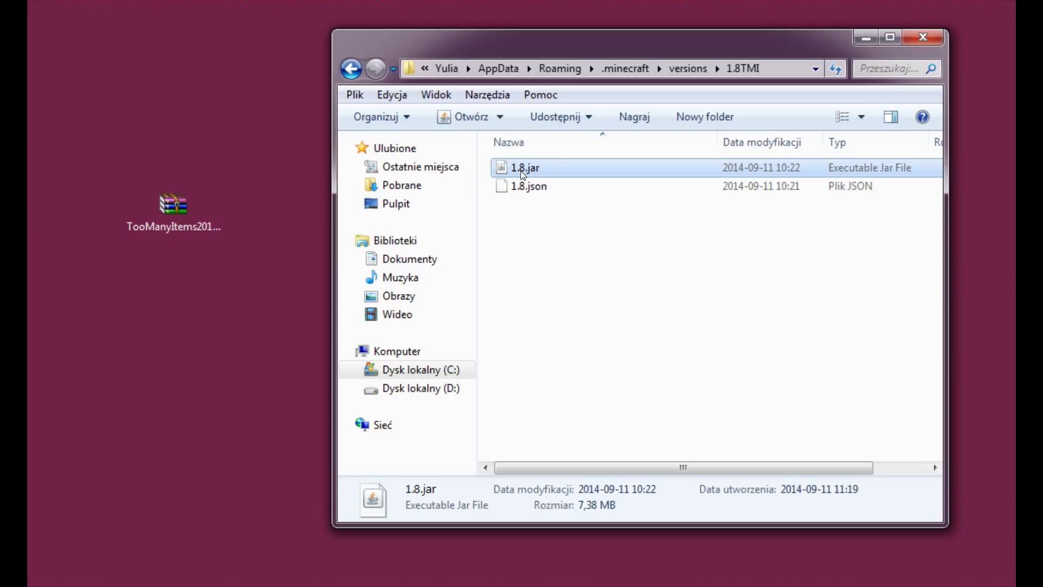
left_click(523, 169)
left_click(524, 168)
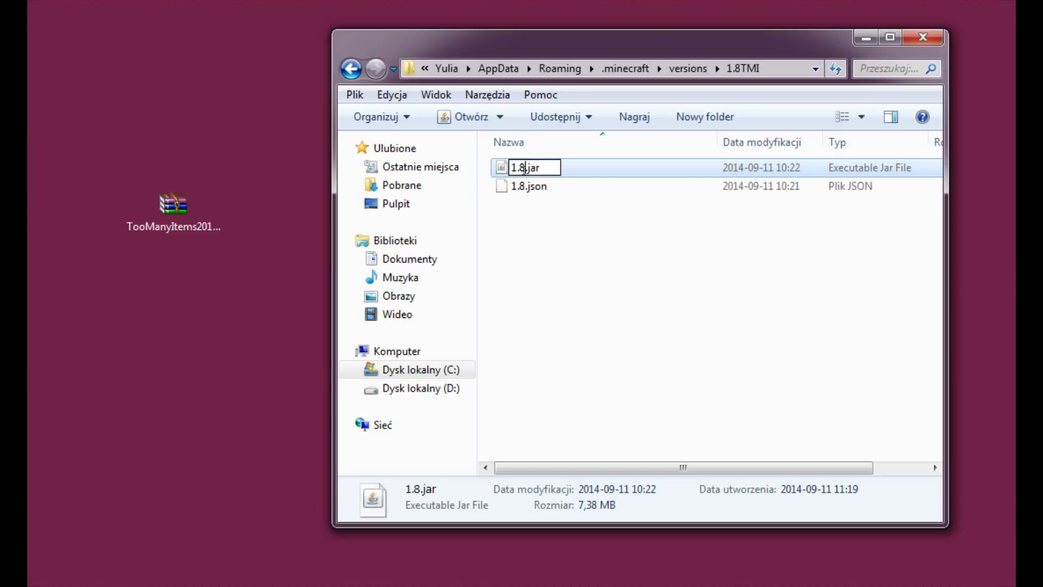
left_click_drag(512, 169, 526, 168)
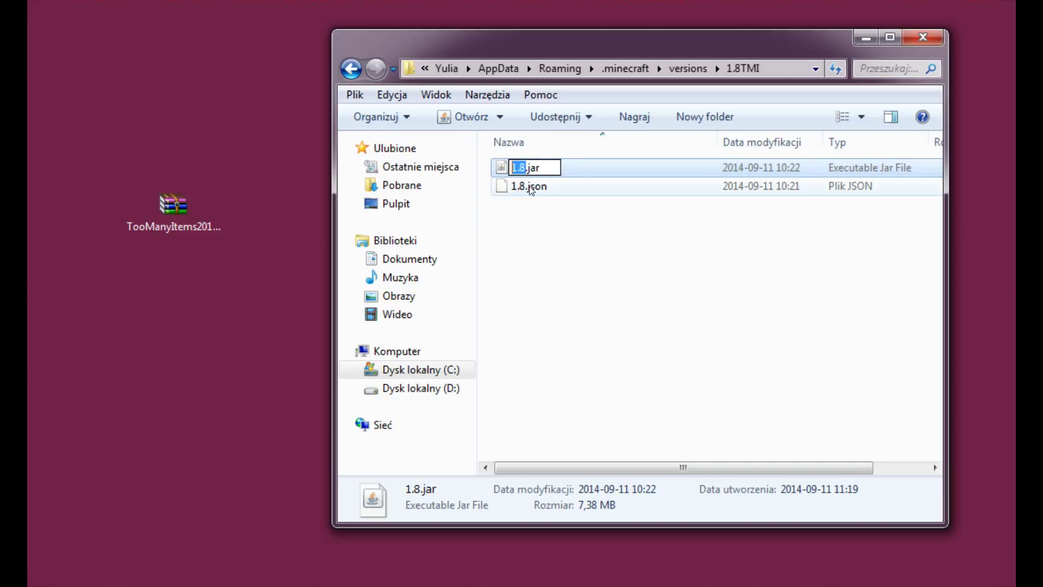
type("1.8TMI")
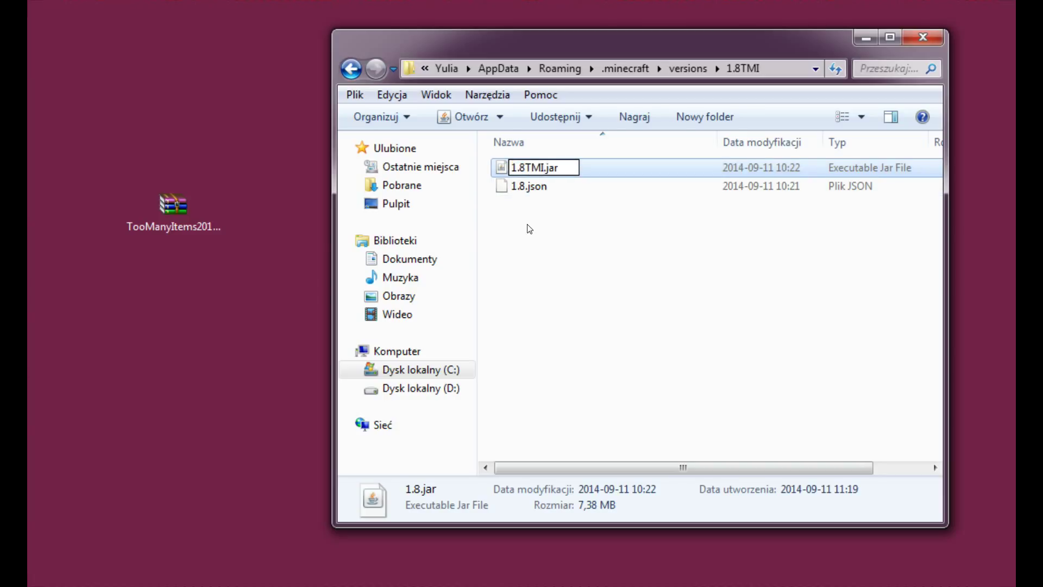
left_click(529, 228)
Step: Rename 1.8.json to 1.8TMI.json
left_click(524, 168)
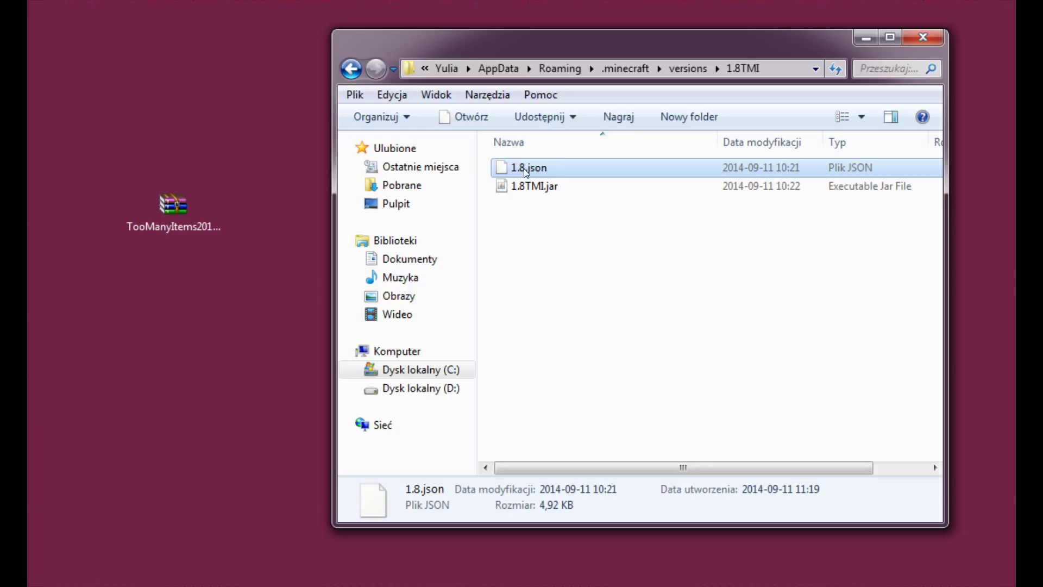
left_click(524, 168)
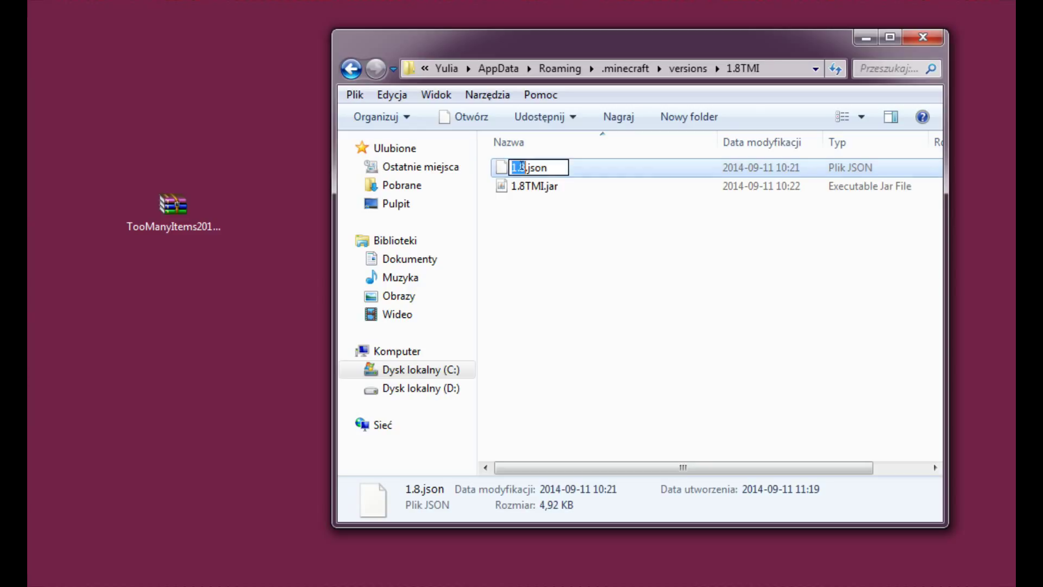
type("1.8TMI")
left_click(553, 211)
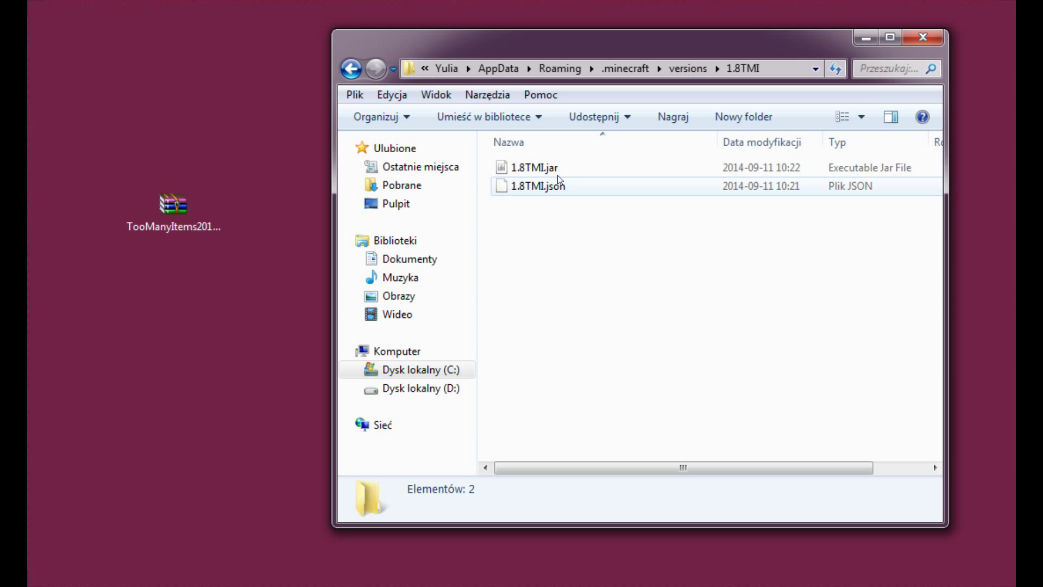
Step: Open 1.8TMI.json in Notepad (Notatnik) over the folder window
double_click(557, 187)
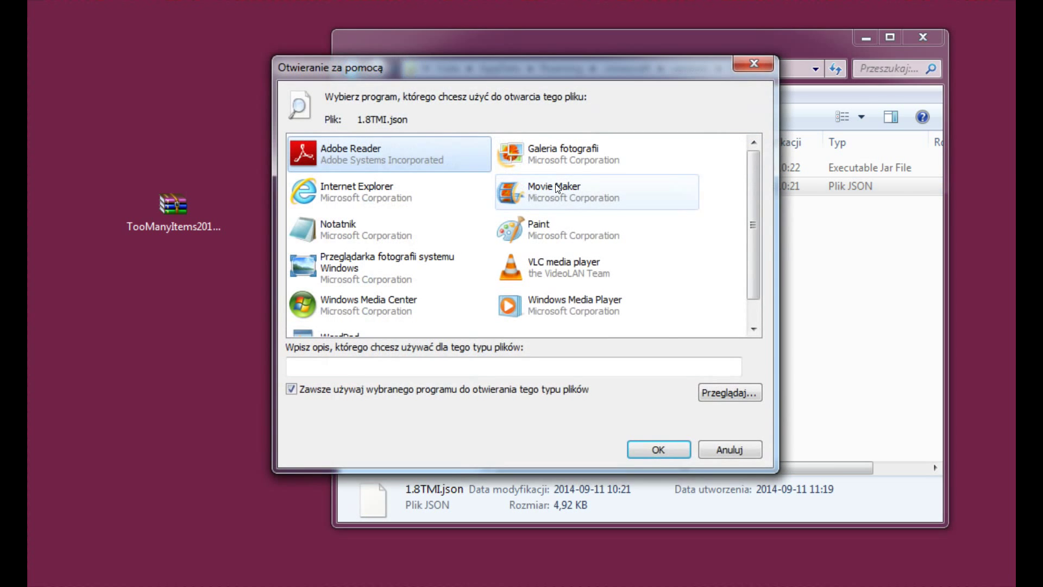
left_click(348, 228)
left_click(667, 447)
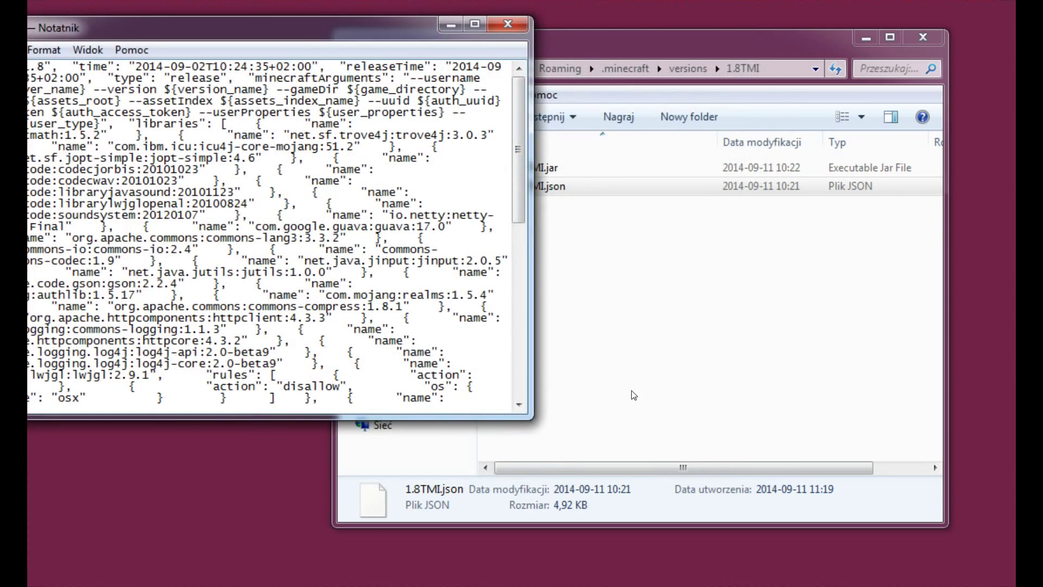
left_click_drag(277, 27, 666, 81)
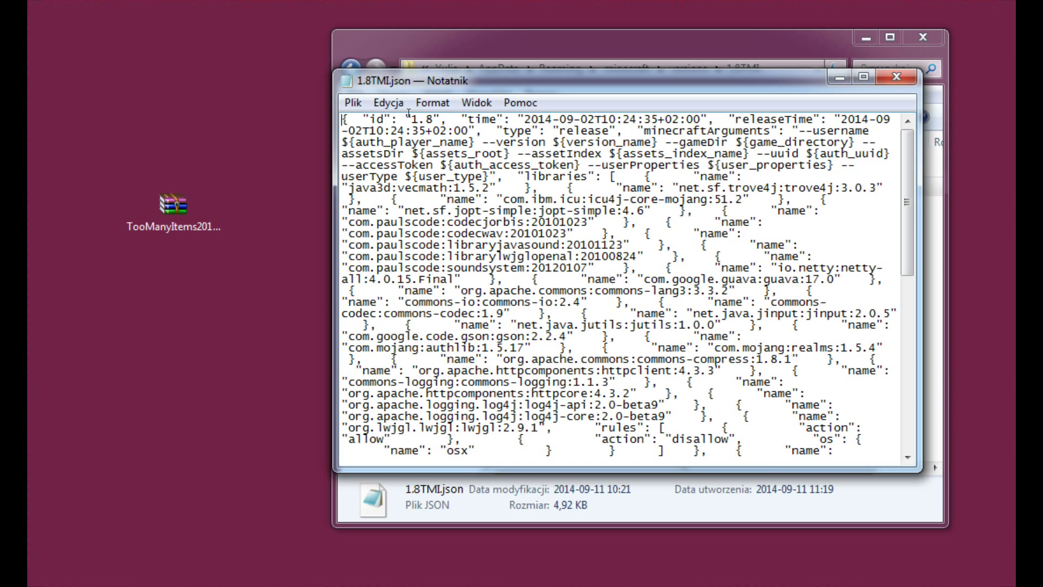
Step: Replace the id value 1.8 with 1.8TMI and save the file (Zapisz)
left_click_drag(411, 119, 433, 119)
type("1.8TMI")
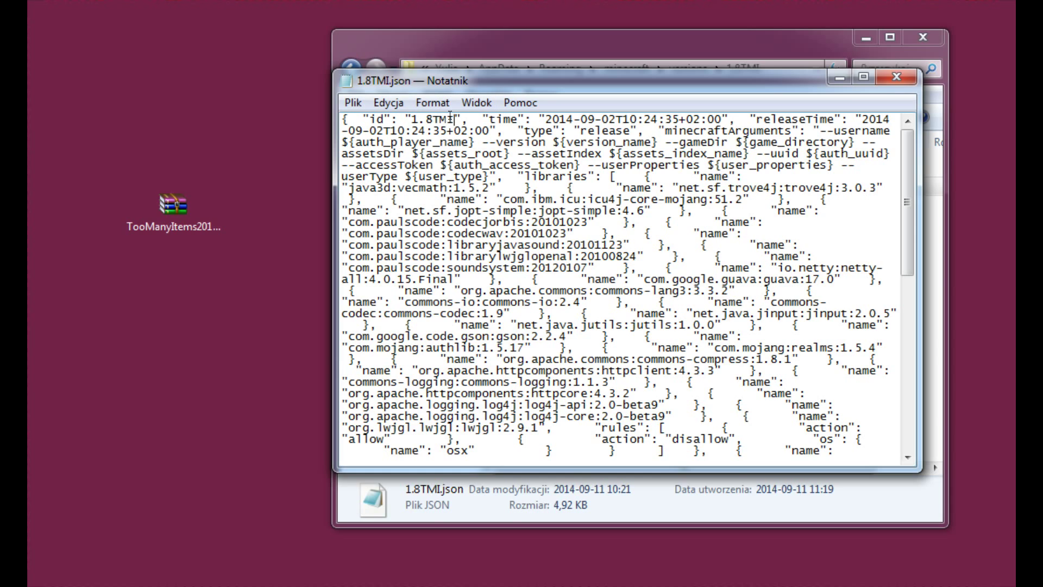
left_click(895, 79)
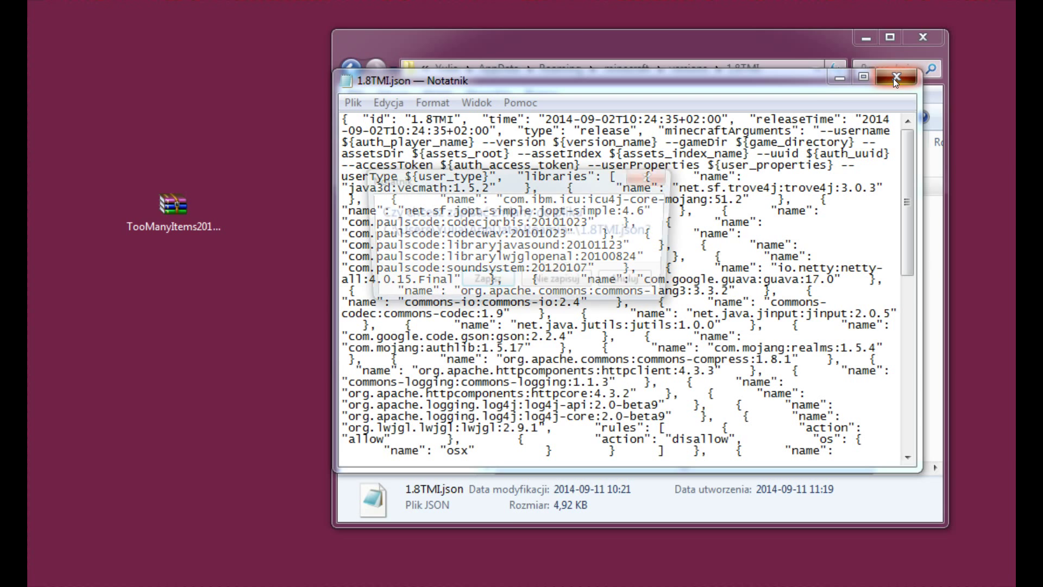
left_click(492, 283)
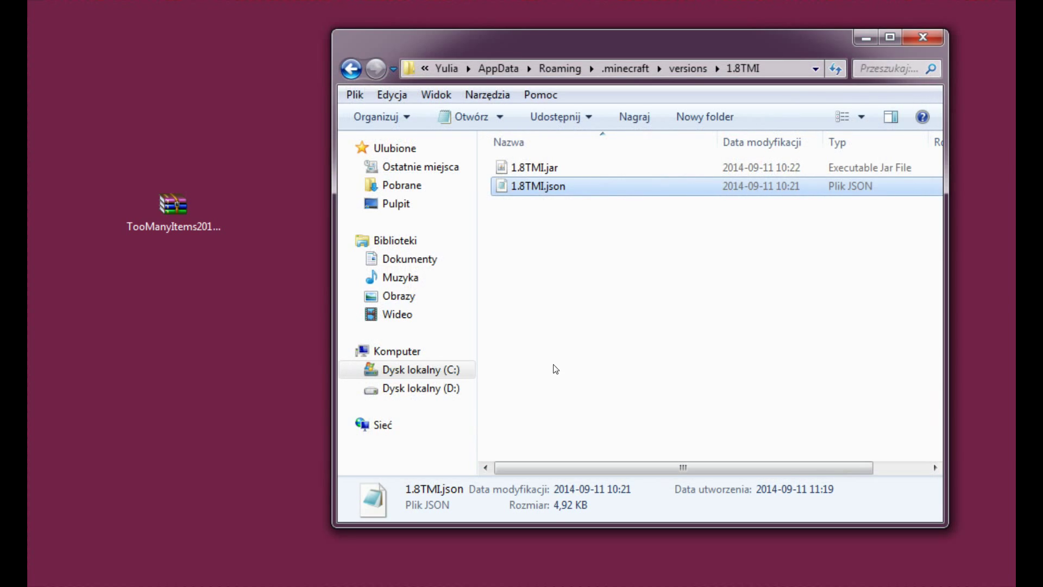
left_click(603, 310)
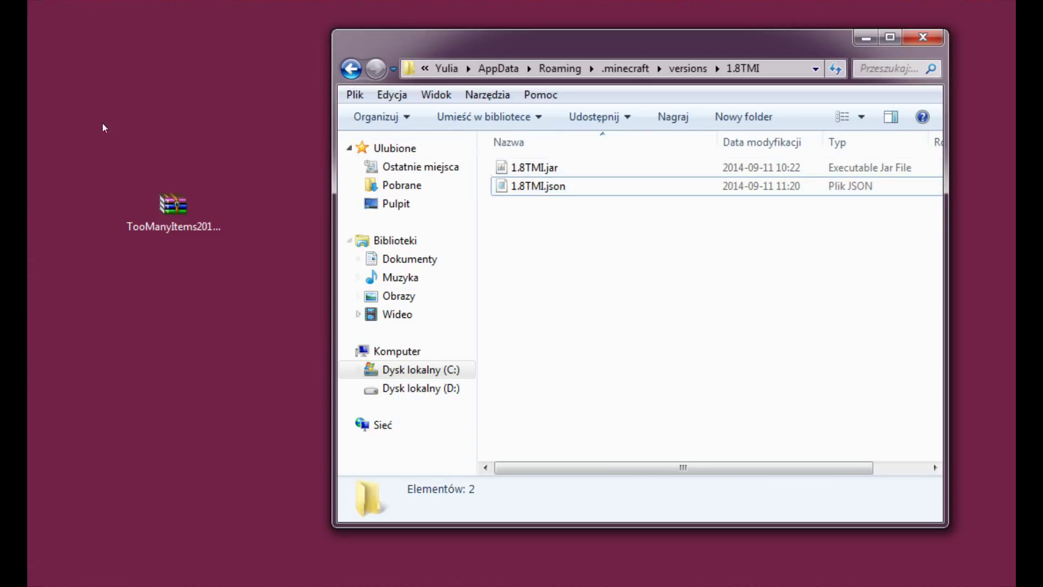
Step: Open TooManyItems2014_09_07_1.8.zip in WinRAR and set its narrowed window beside the 1.8TMI folder
right_click(179, 202)
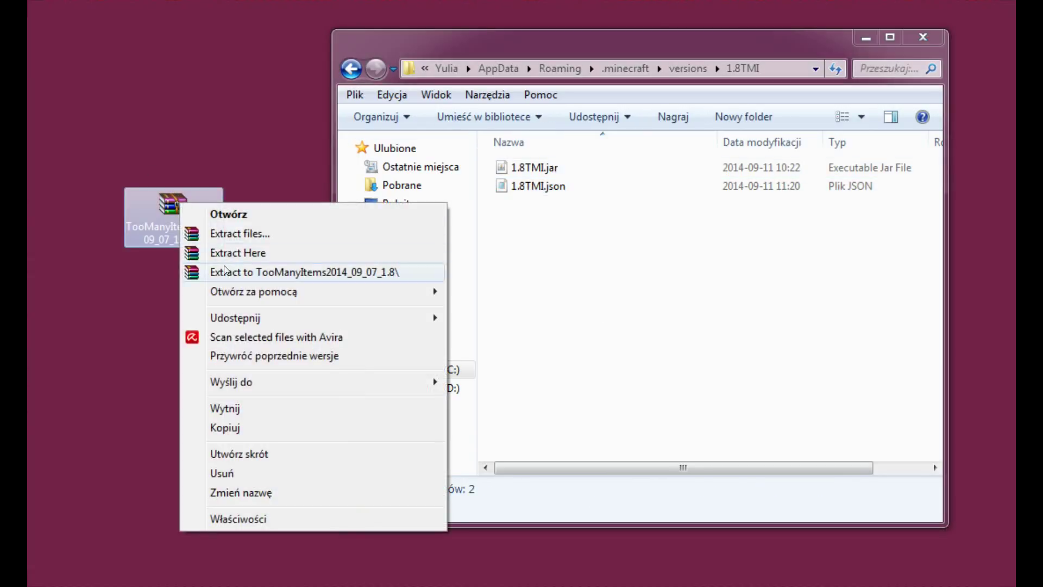
double_click(164, 218)
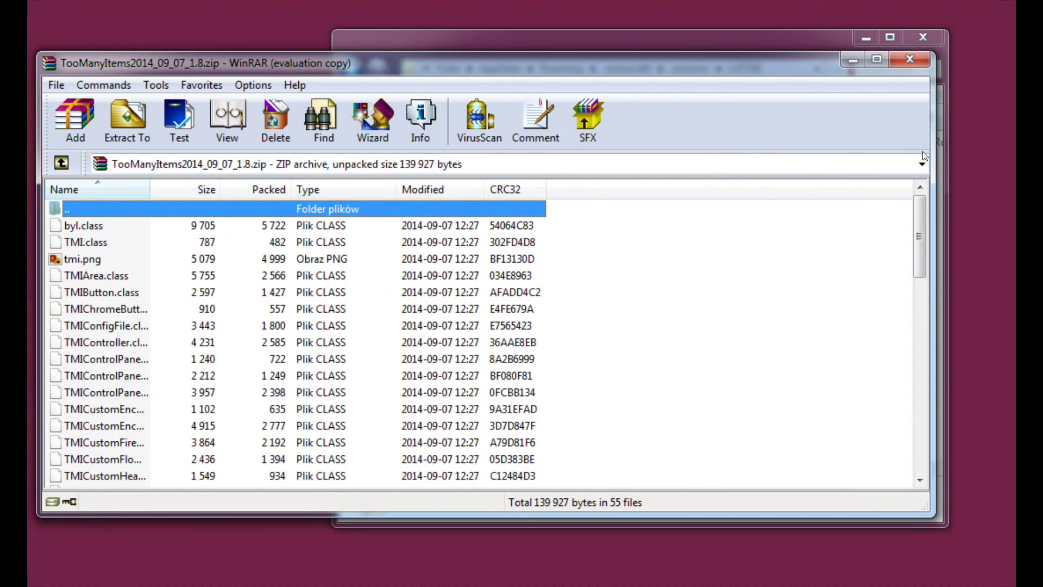
left_click_drag(927, 149, 388, 148)
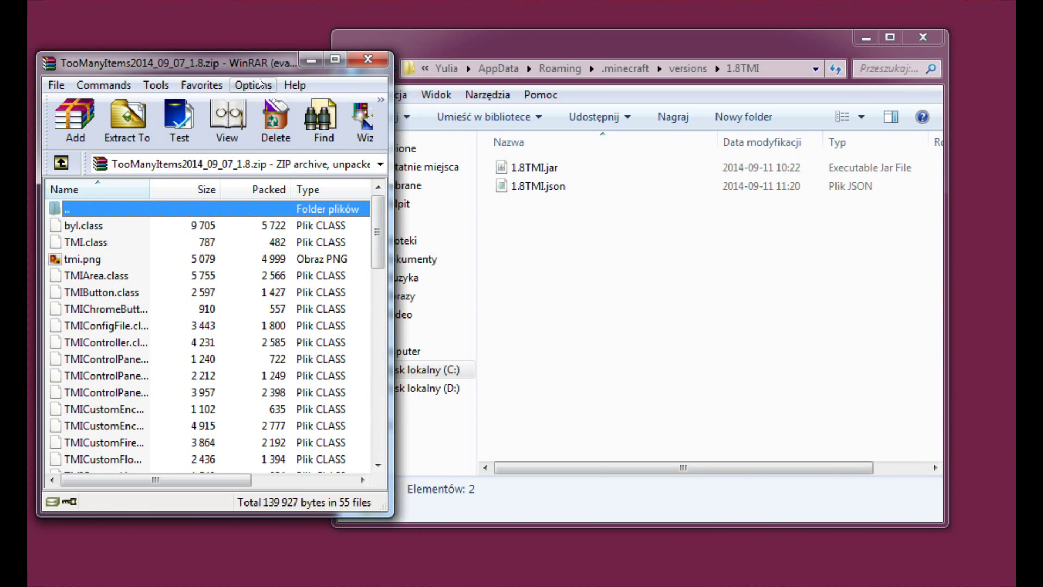
left_click_drag(264, 64, 269, 43)
left_click(594, 275)
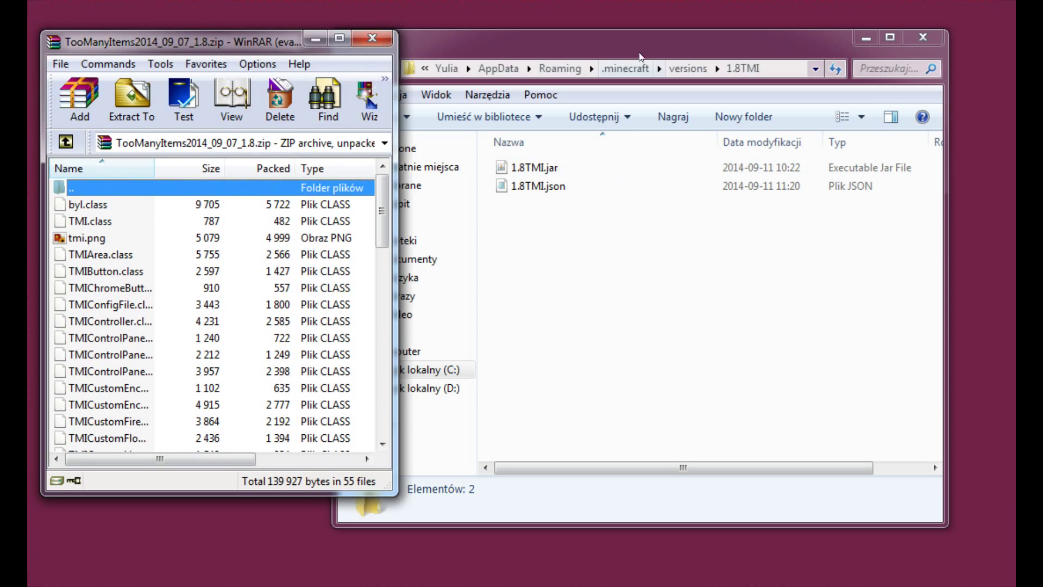
Step: Open 1.8TMI.jar as an archive in WinRAR
left_click_drag(643, 56, 713, 49)
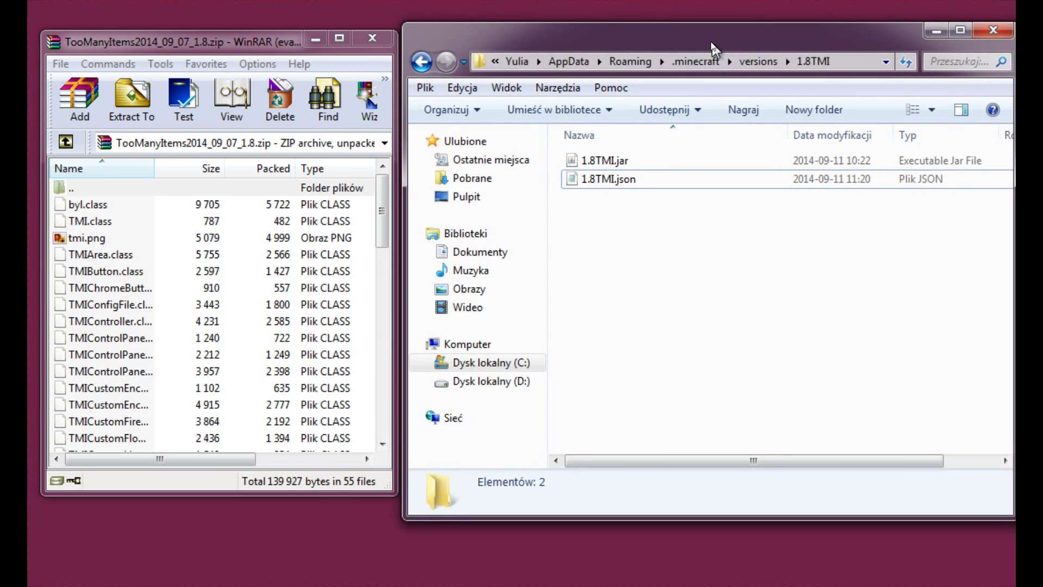
left_click(626, 159)
right_click(626, 157)
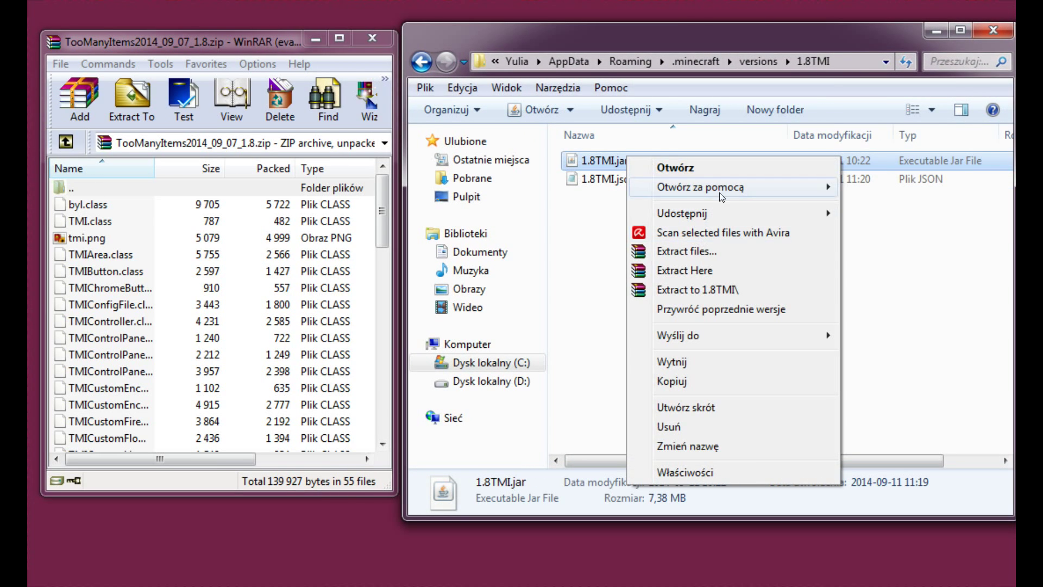
mouse_move(760, 187)
left_click(889, 212)
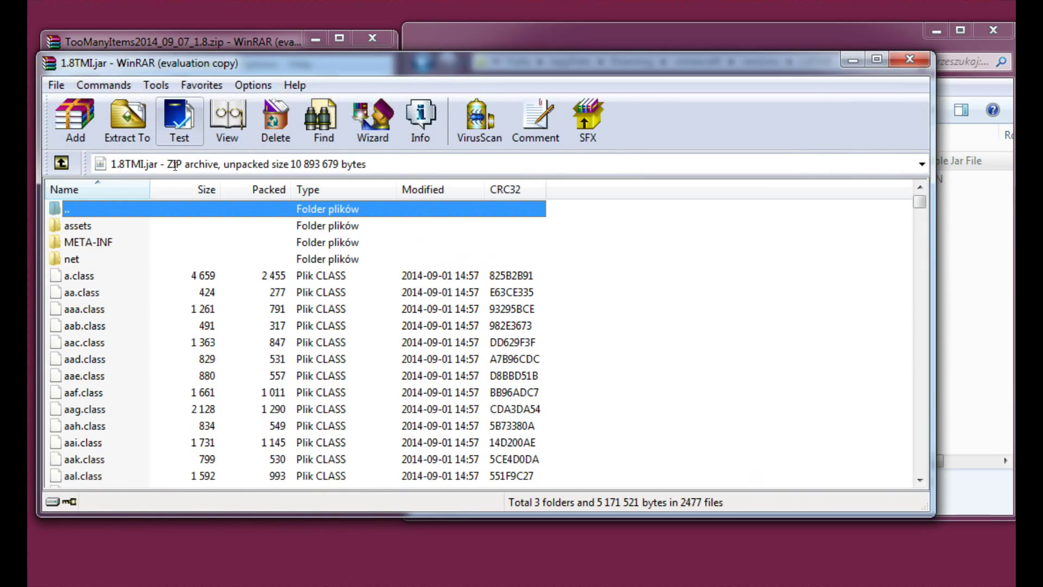
Step: Place the jar window beside the TooManyItems archive and select all 55 TooManyItems files
left_click_drag(37, 239, 419, 201)
left_click_drag(638, 63, 645, 39)
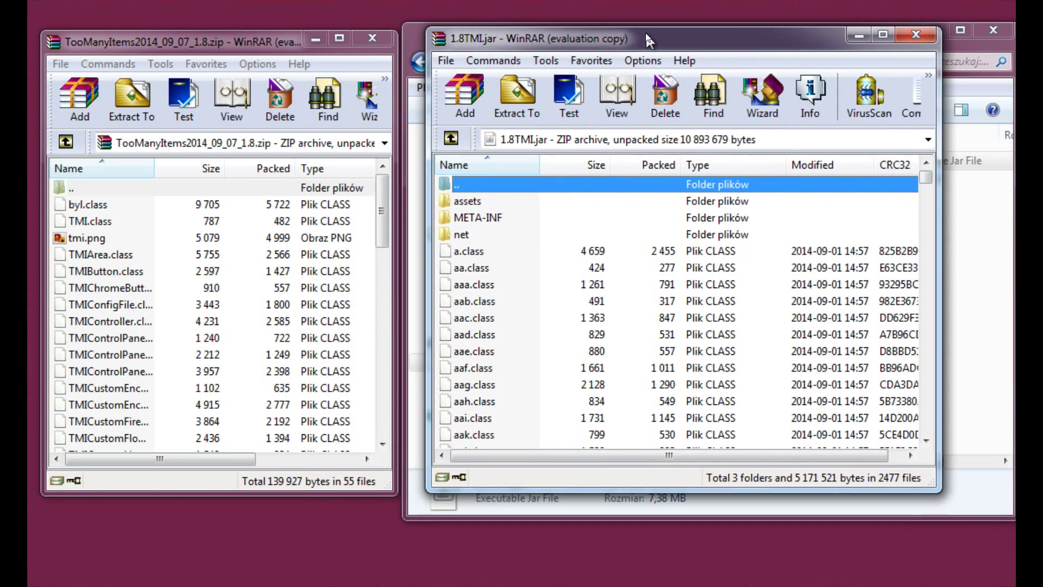
left_click(162, 275)
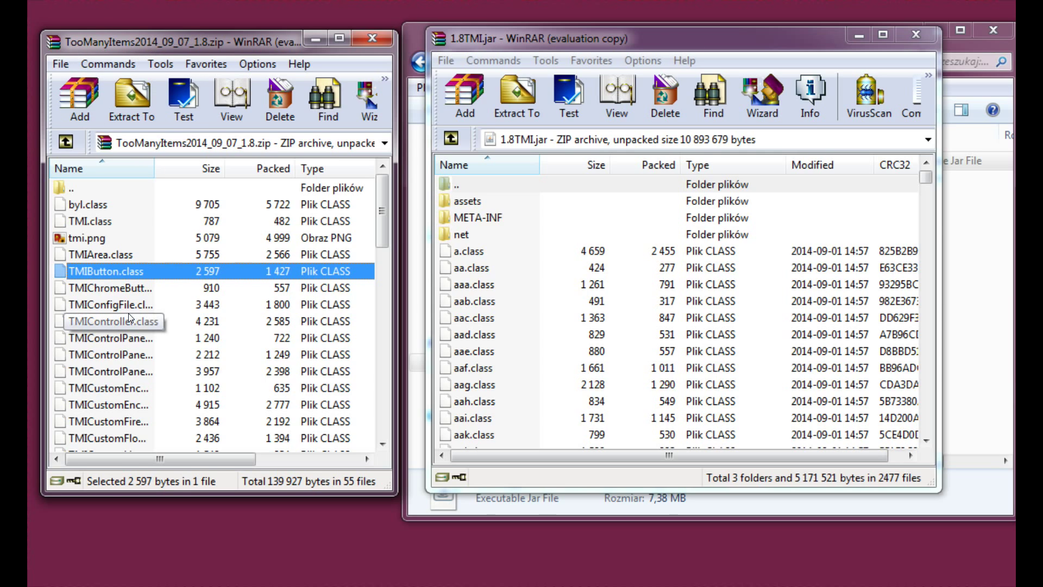
key("ctrl+a")
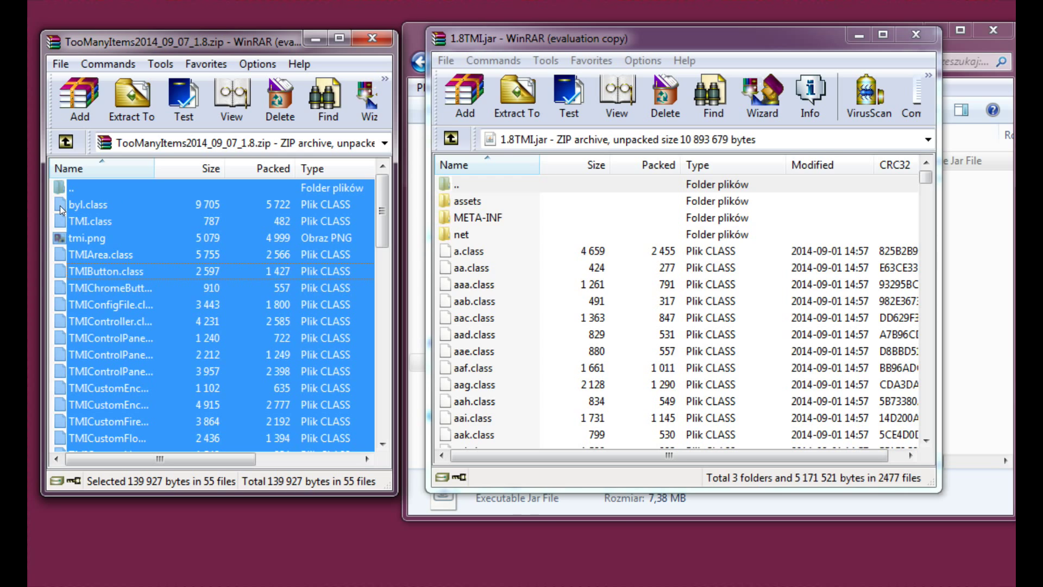
Step: Add all TooManyItems files into 1.8TMI.jar and close the zip archive
left_click_drag(59, 205, 514, 374)
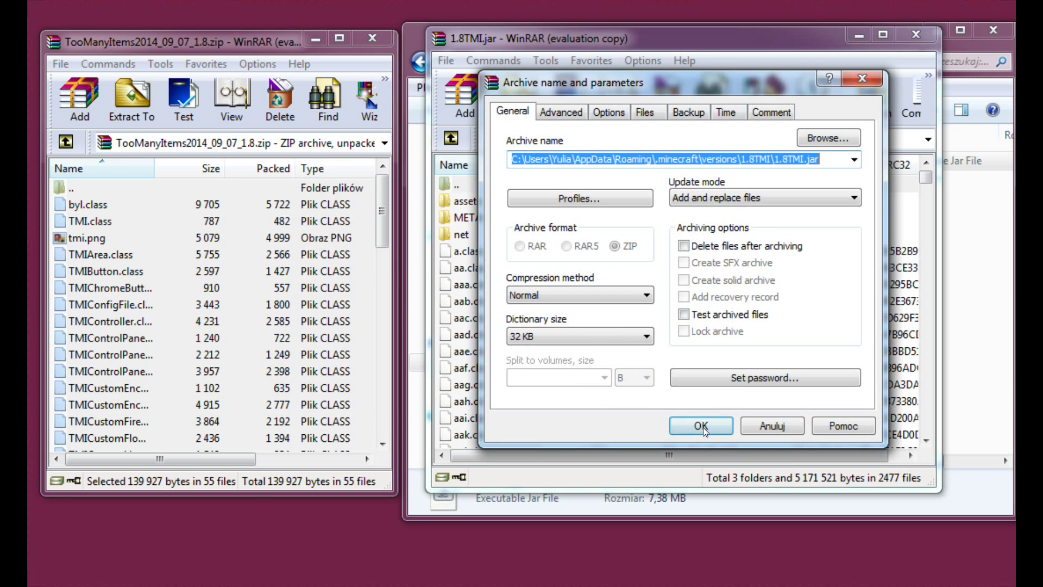
left_click(705, 430)
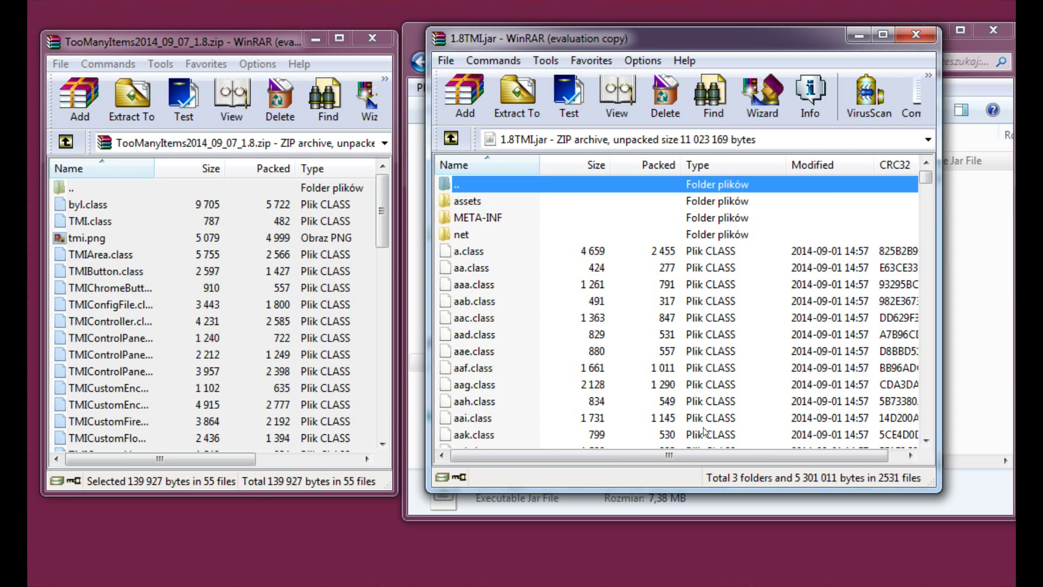
left_click(359, 41)
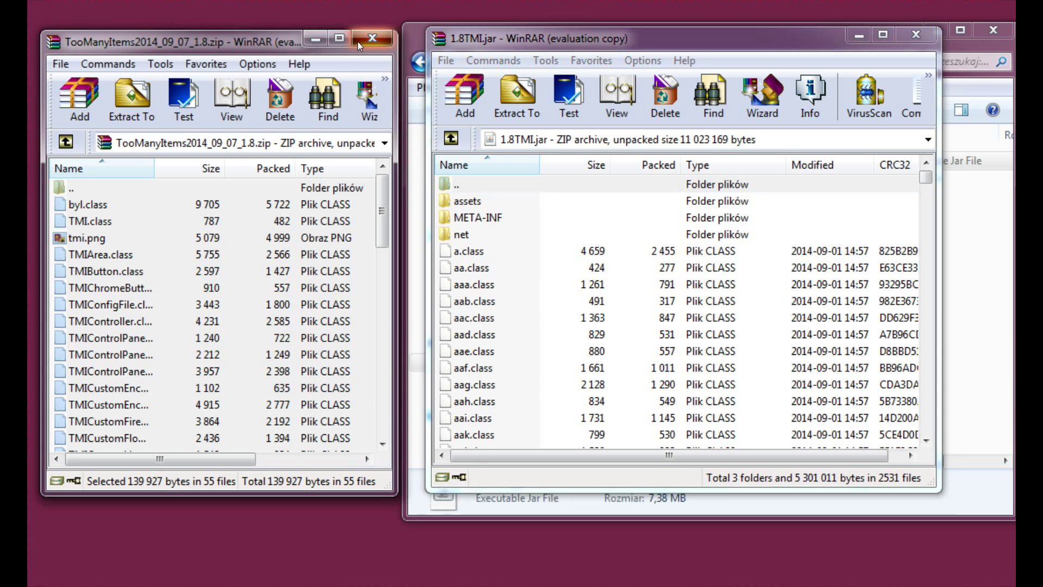
Step: Delete the META-INF folder from 1.8TMI.jar, then close WinRAR and return to versions
left_click_drag(676, 43, 386, 57)
left_click(180, 232)
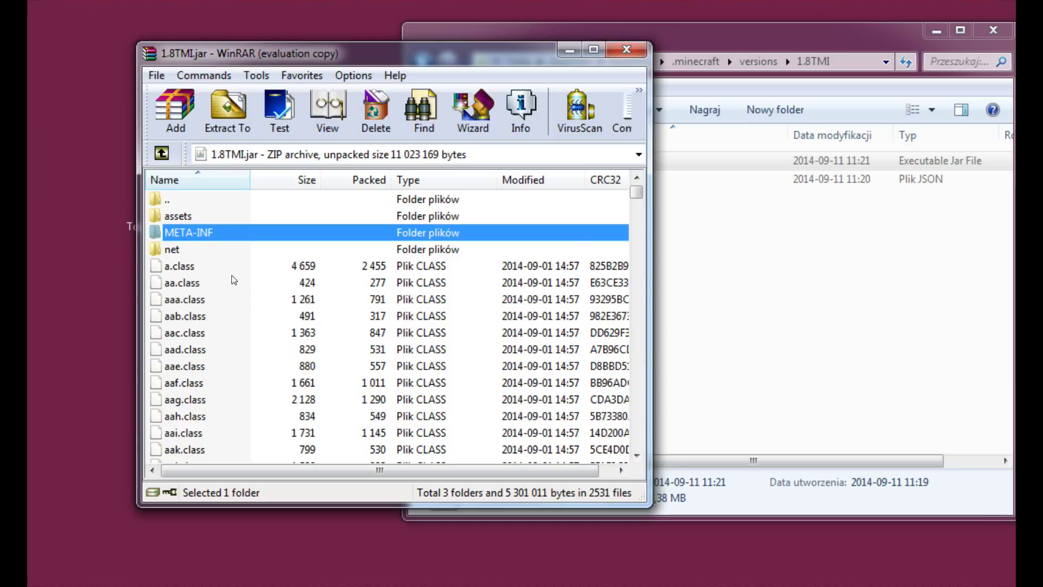
key("Delete")
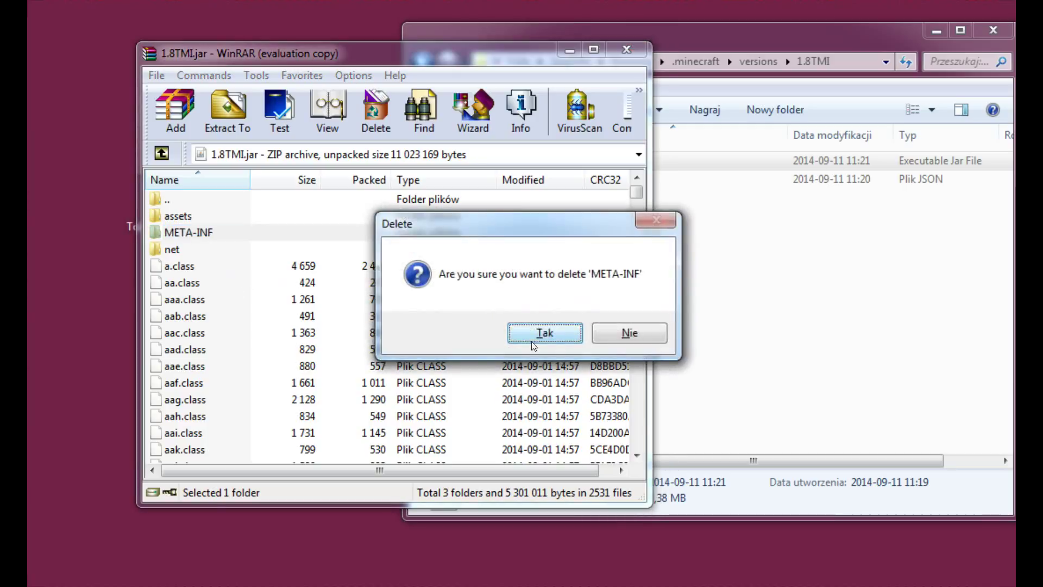
left_click(544, 333)
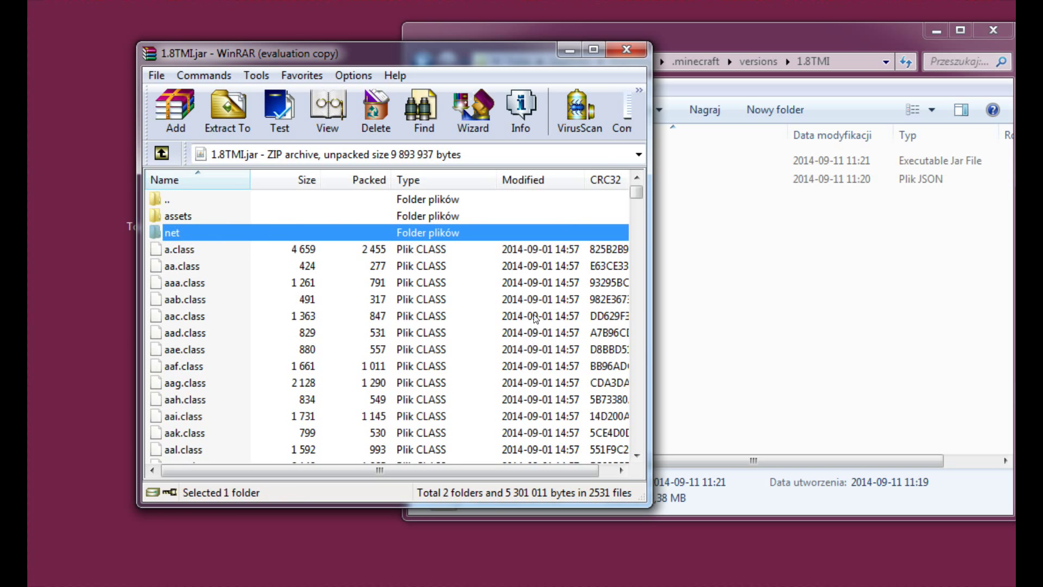
left_click(633, 54)
left_click(427, 54)
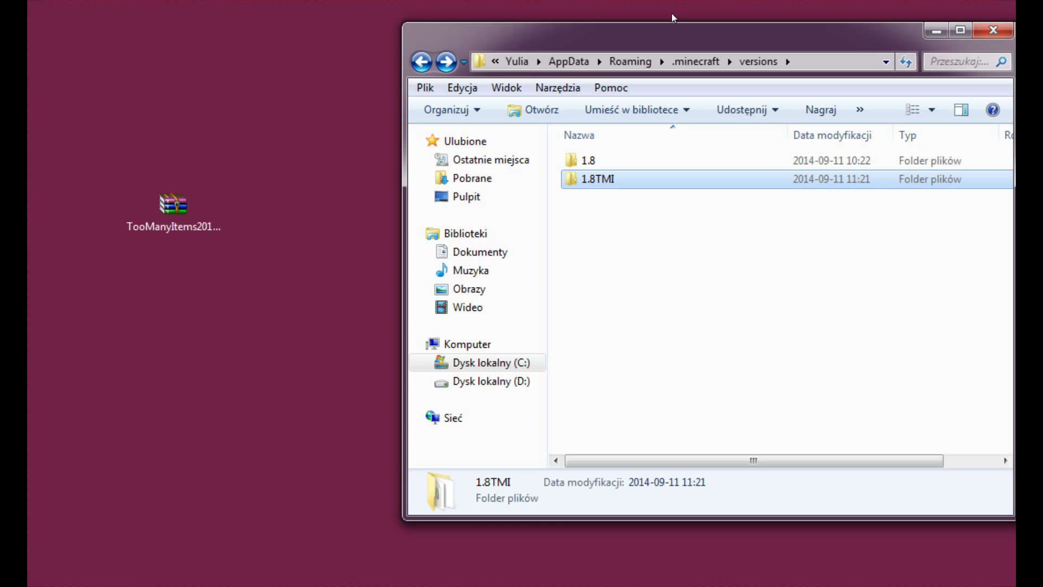
Step: Close the versions folder window and launch Minecraft.exe from the desktop
left_click_drag(700, 33, 634, 44)
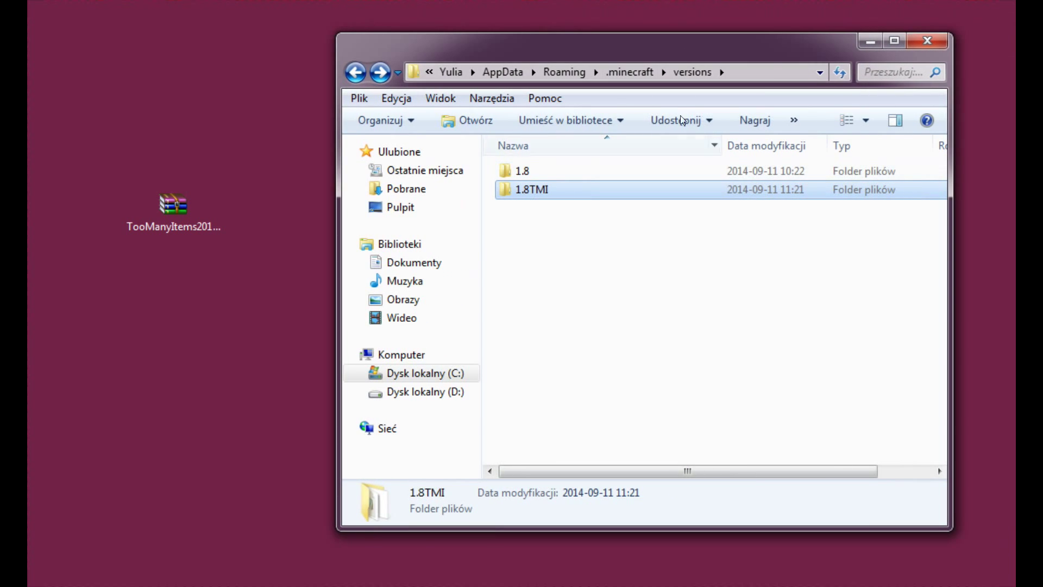
left_click(927, 41)
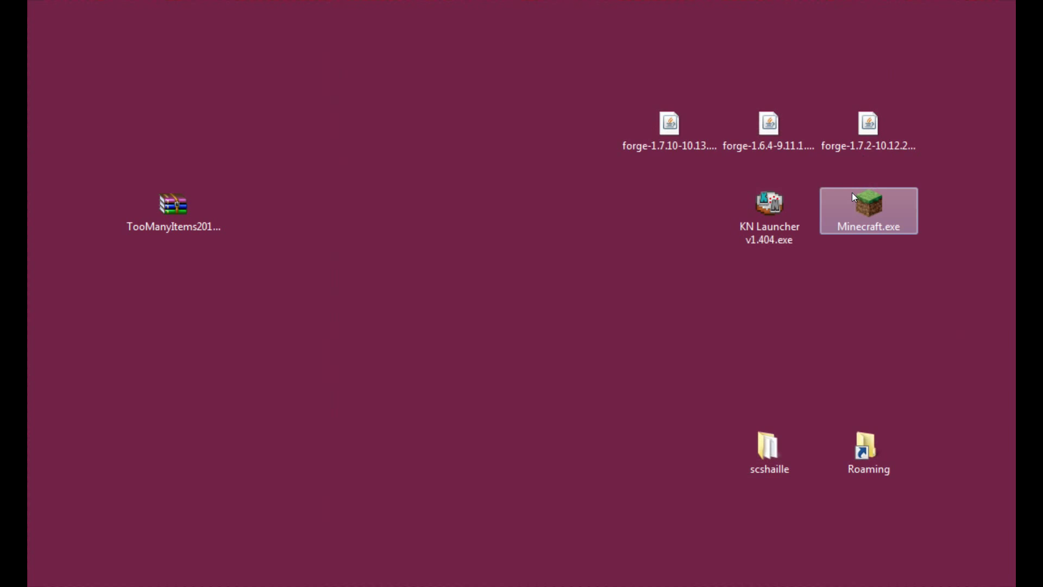
double_click(852, 193)
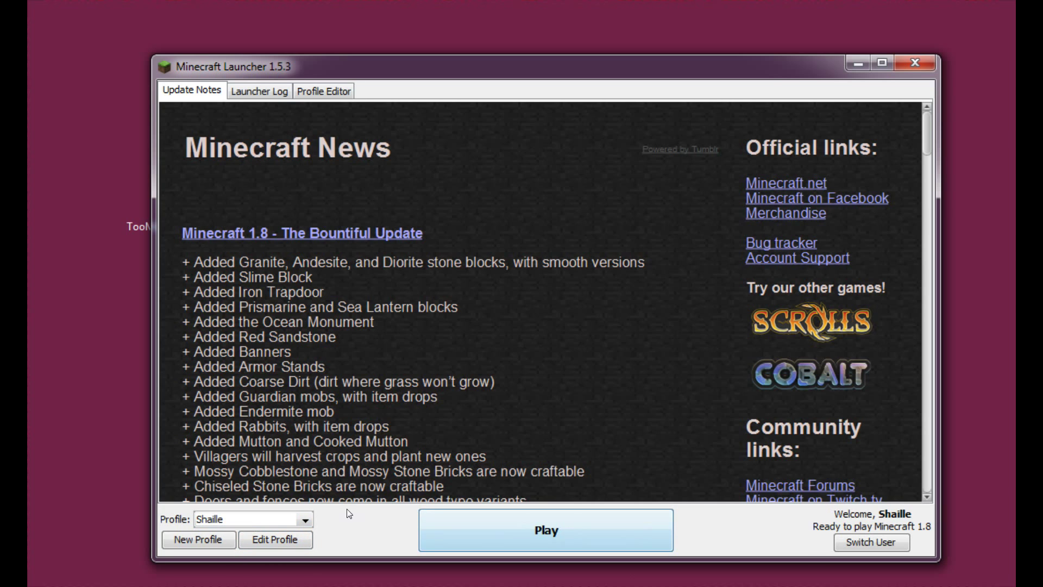
Step: Create a new launcher profile, removing the 'Copy of ' prefix and adding 'TMI' to its name
left_click(298, 544)
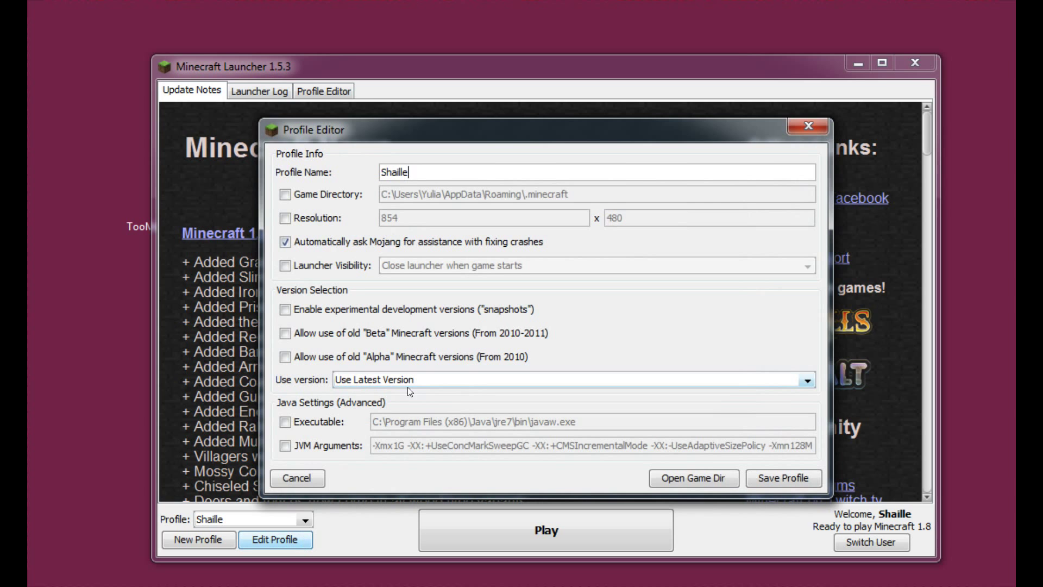
left_click(814, 127)
left_click(189, 533)
left_click_drag(415, 172, 350, 173)
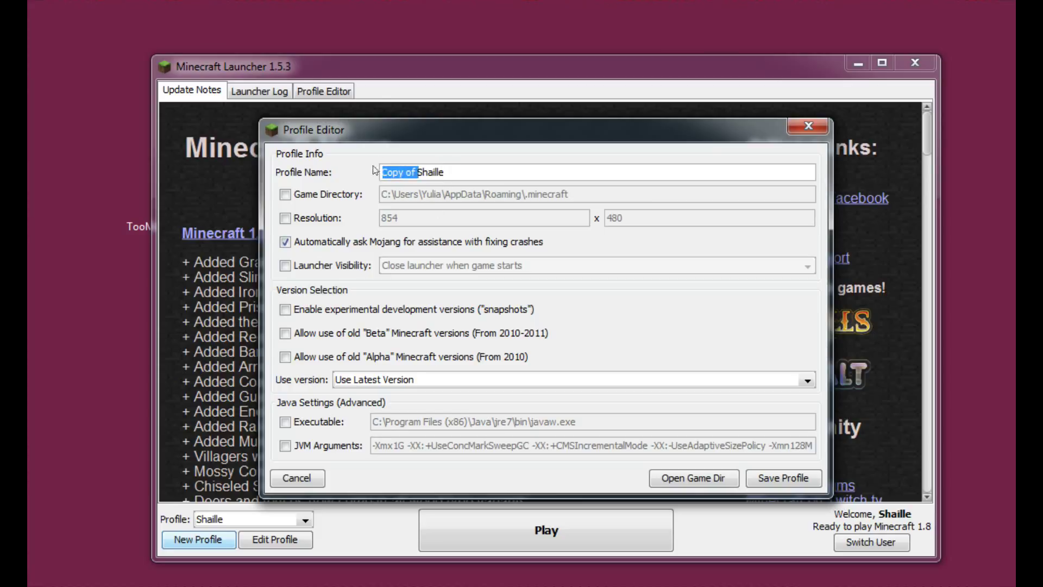
key("BackSpace")
left_click(466, 173)
type("TMI")
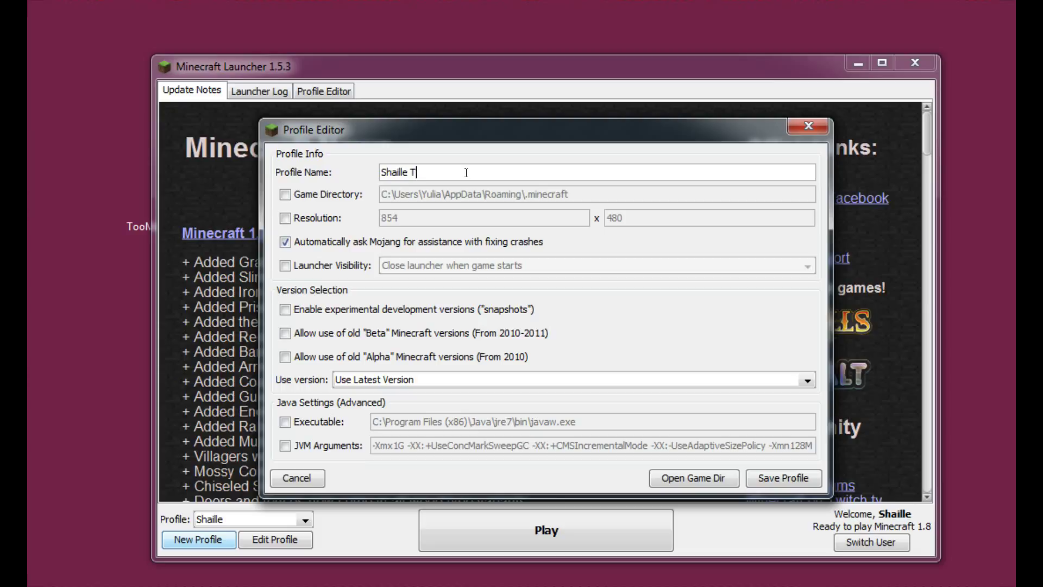
Step: Set the profile's version to release 1.8TMI, save it, and launch the game
left_click(372, 387)
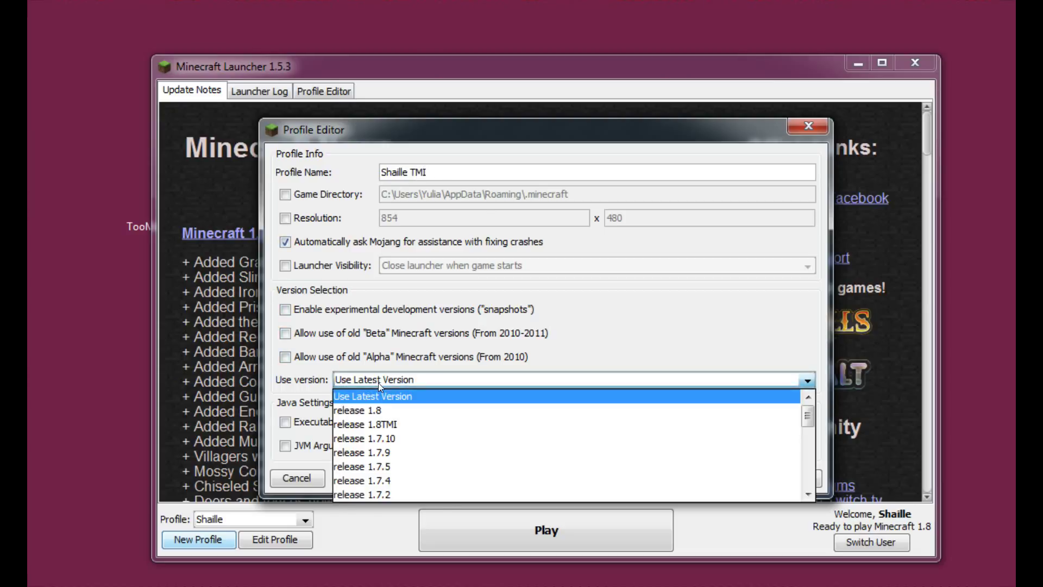
left_click(398, 430)
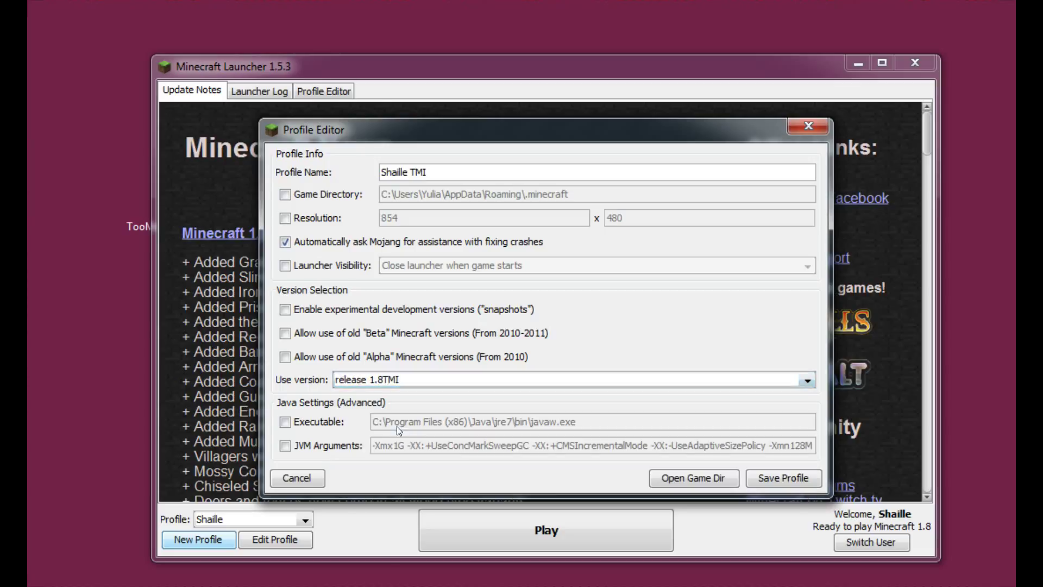
left_click(789, 481)
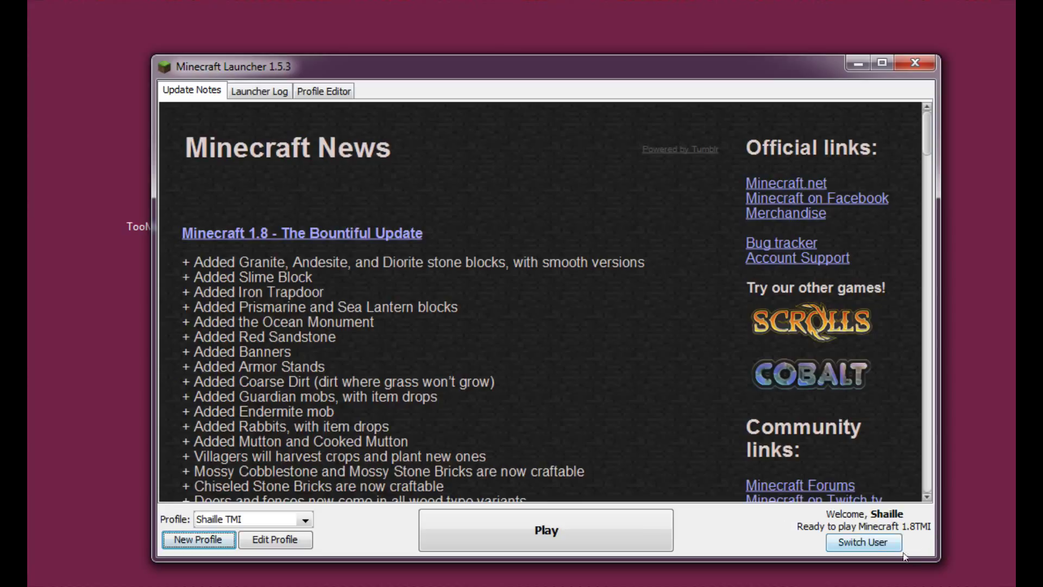
left_click(646, 522)
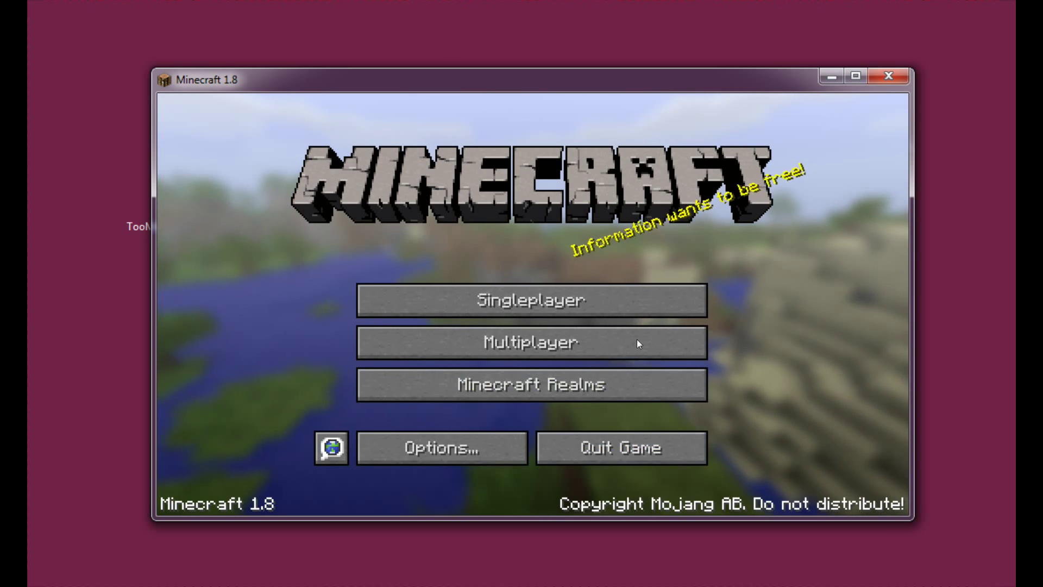
Step: Create a new singleplayer world with Allow Cheats turned on
left_click(641, 300)
left_click(620, 441)
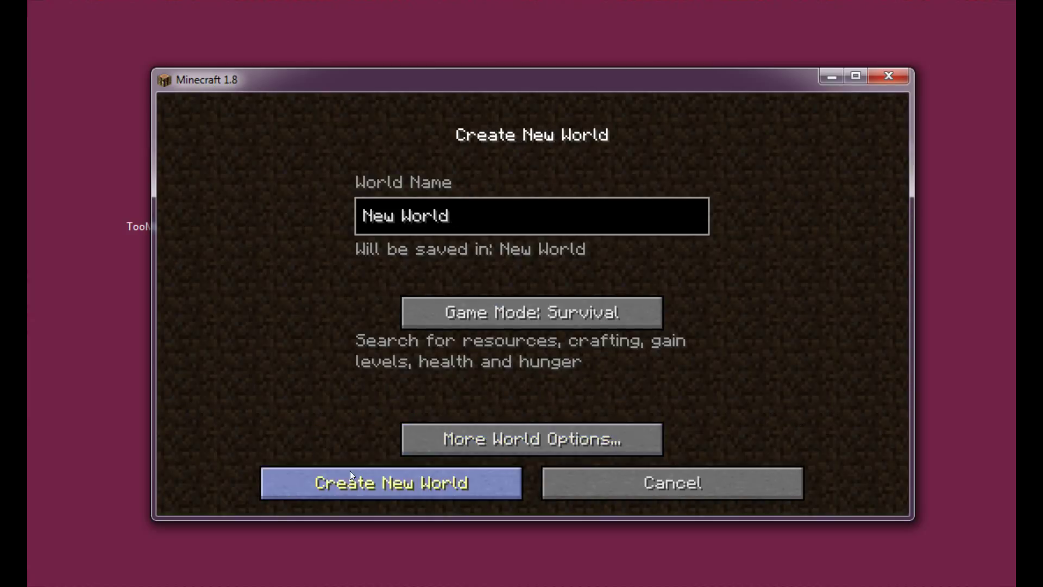
left_click(535, 439)
left_click(468, 374)
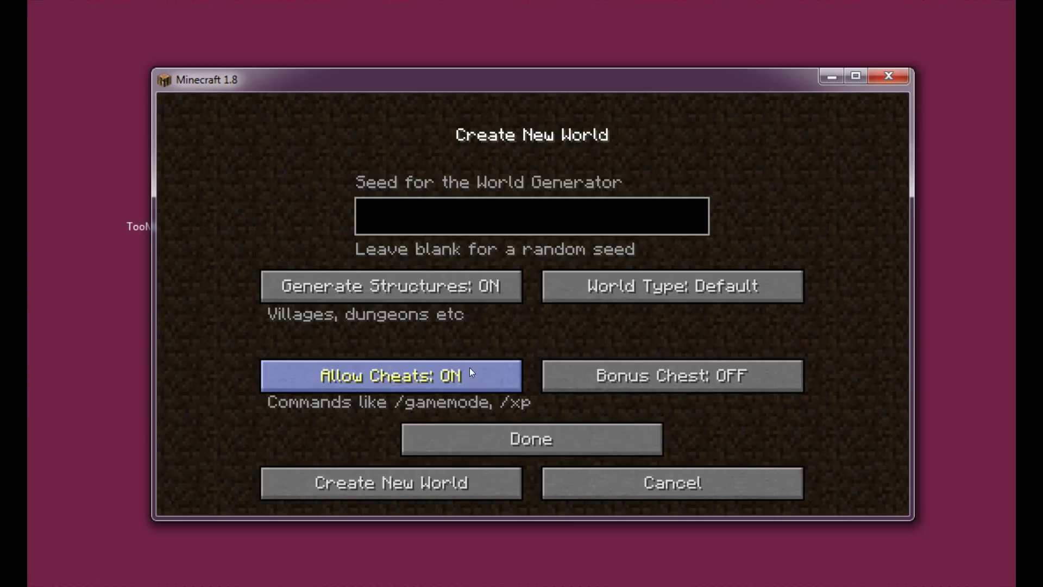
left_click(464, 486)
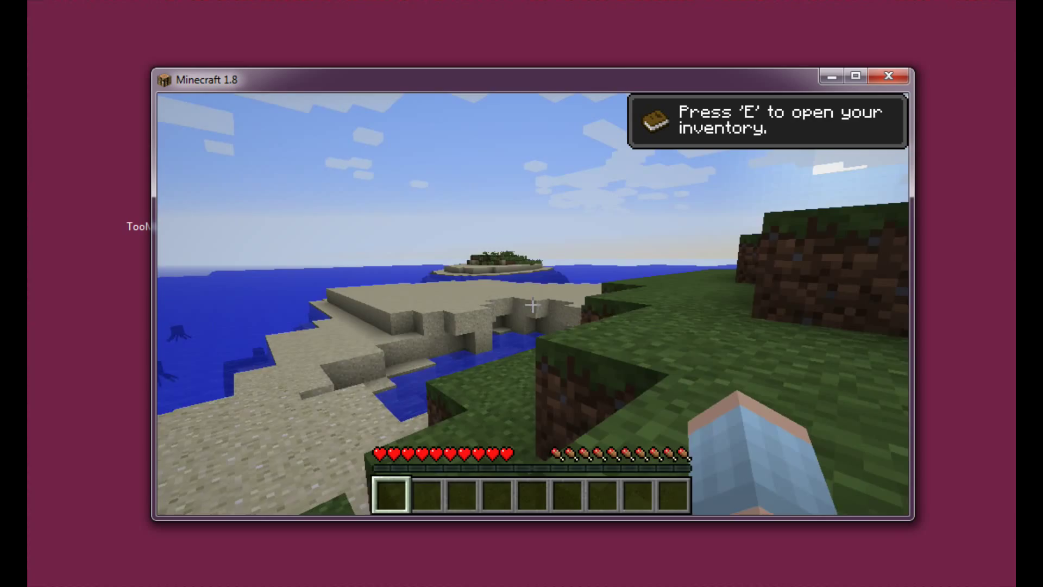
Step: Walk and jump forward onto the grass hill
mouse_move(532, 306)
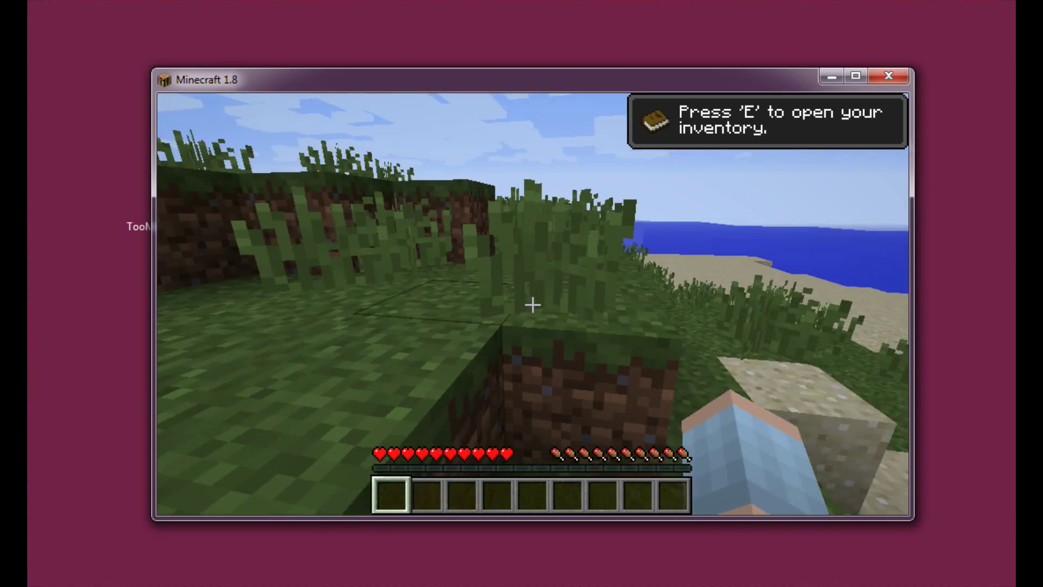
key("w")
key("space")
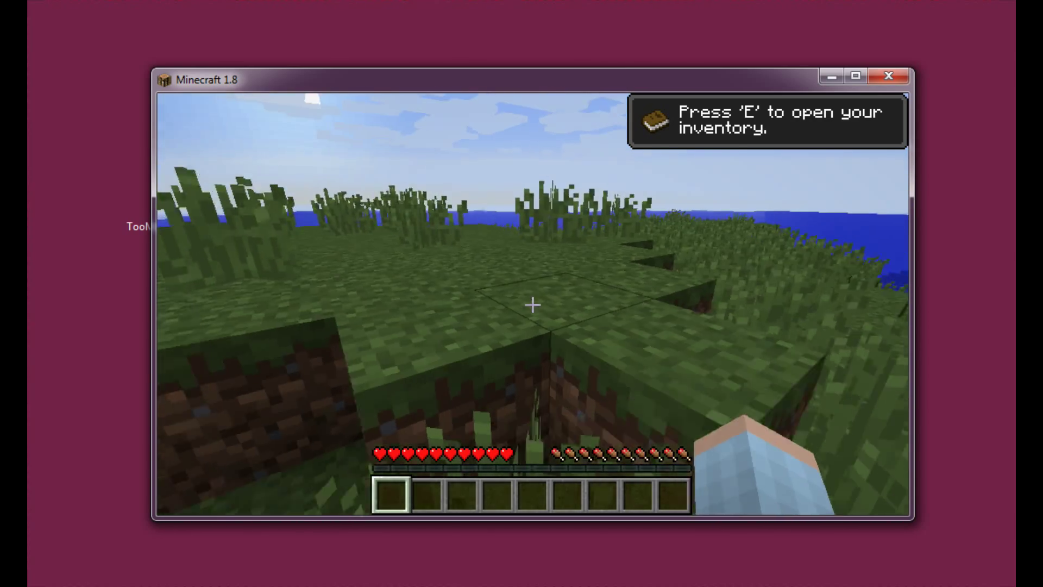
Step: Open the inventory with E to reveal the TooManyItems item panel
key("e")
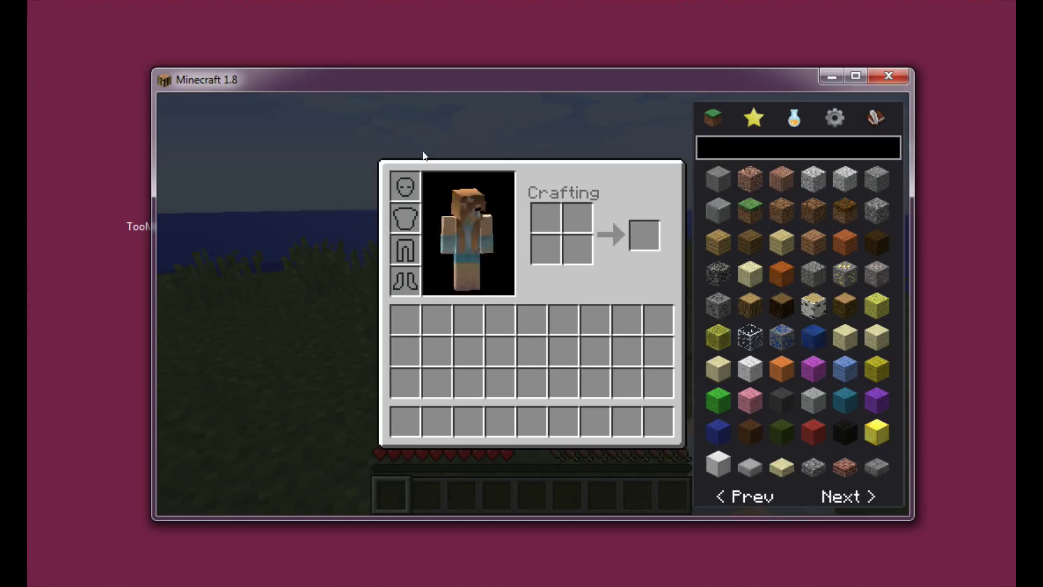
Step: In TooManyItems settings, set time to midnight and difficulty to Peaceful, then show special items
left_click(832, 122)
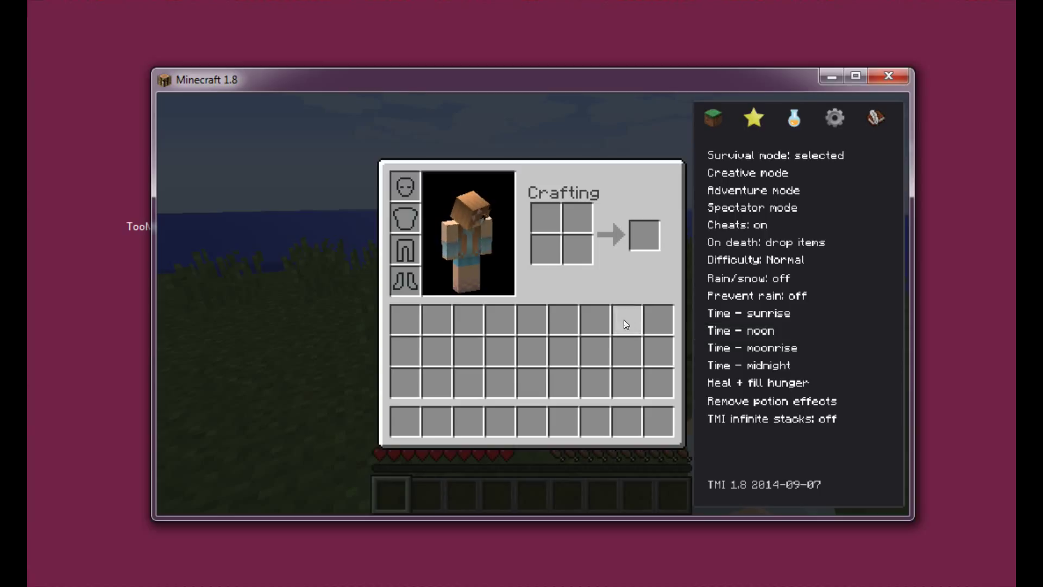
left_click(756, 310)
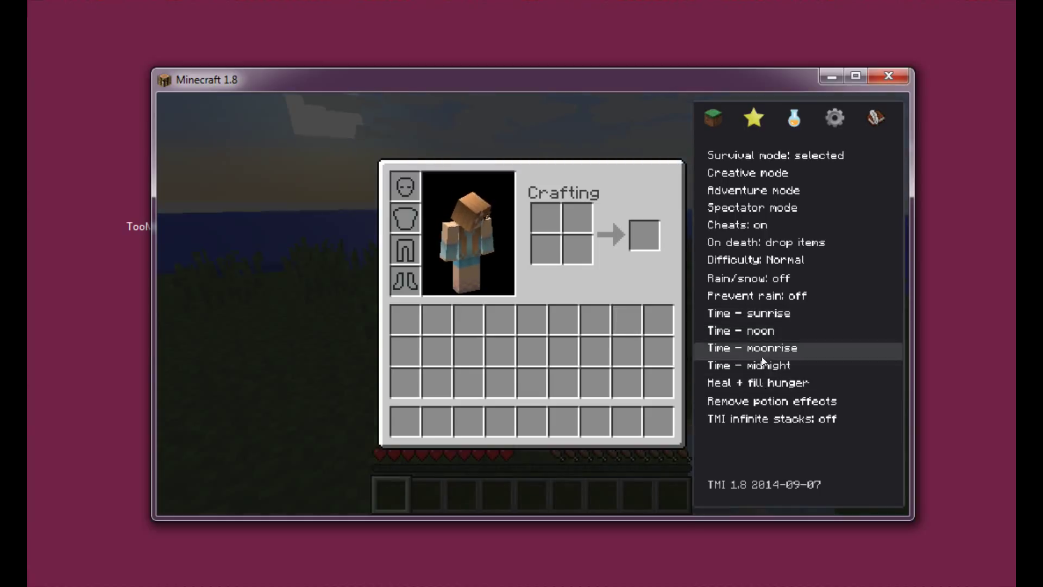
left_click(797, 366)
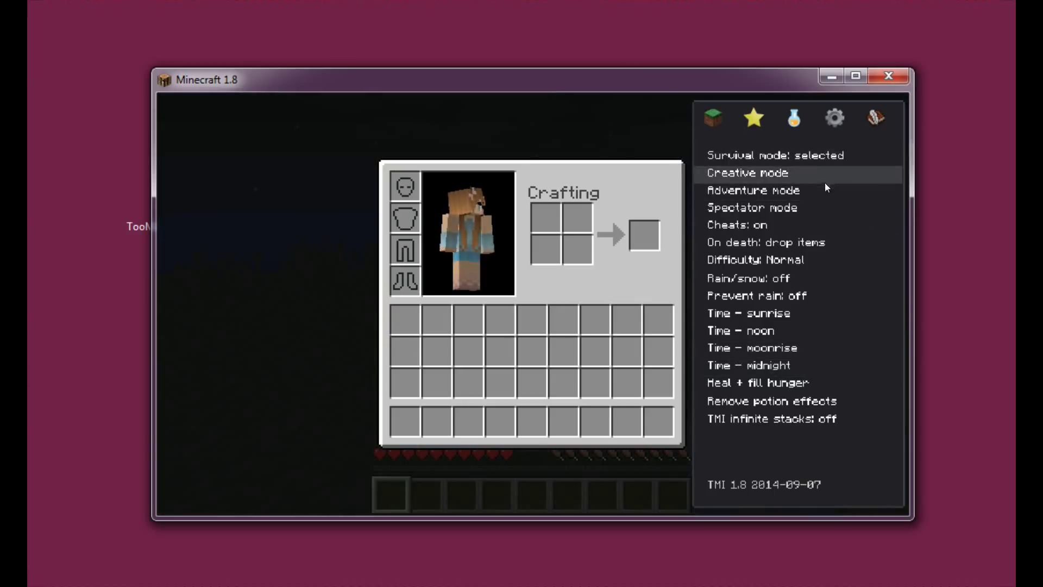
left_click(804, 260)
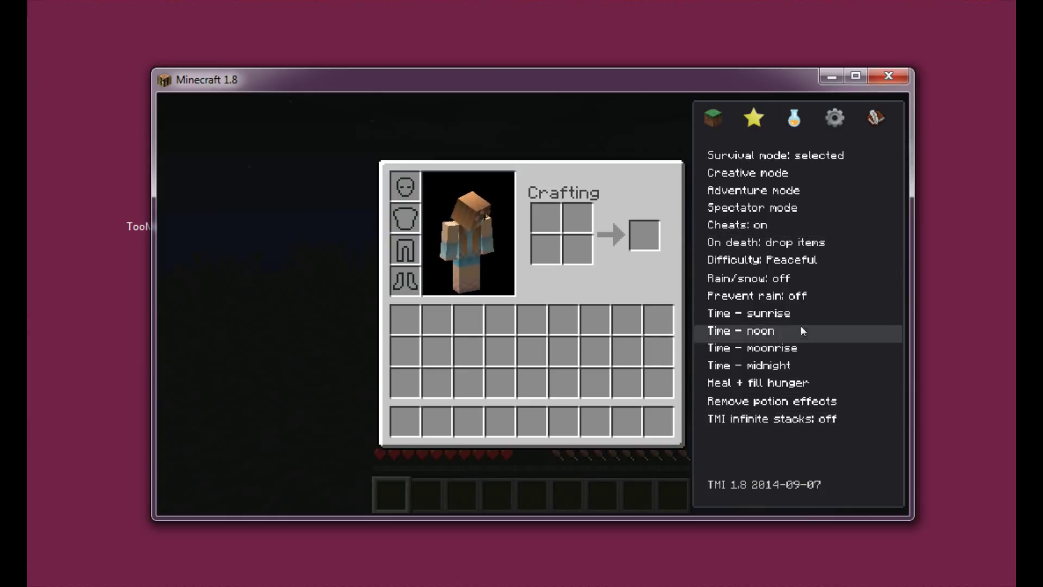
left_click(795, 119)
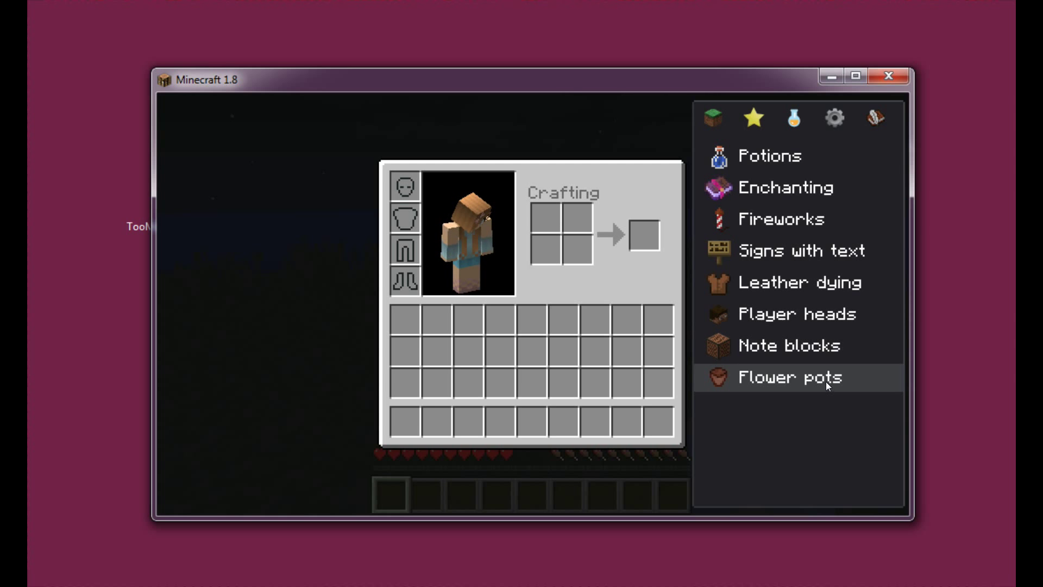
Step: Close the inventory, walk onto the beach, and switch to front-facing third-person view
key("e")
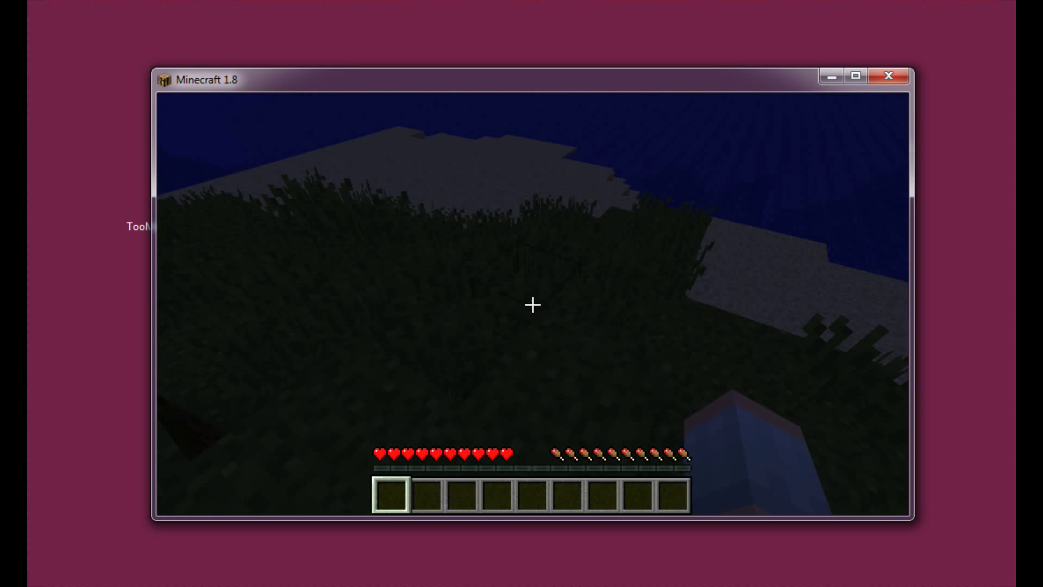
key("w")
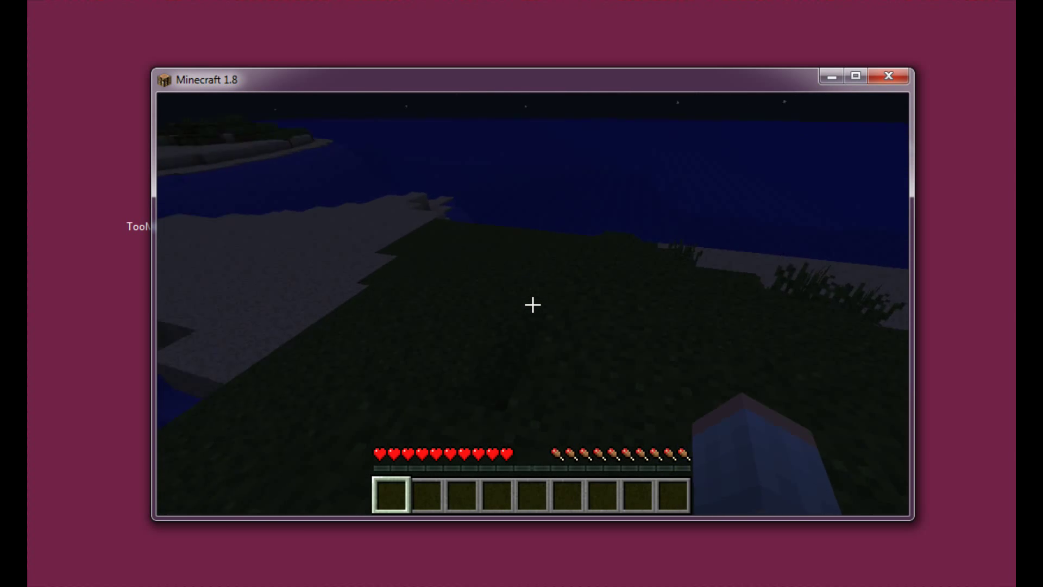
key("w")
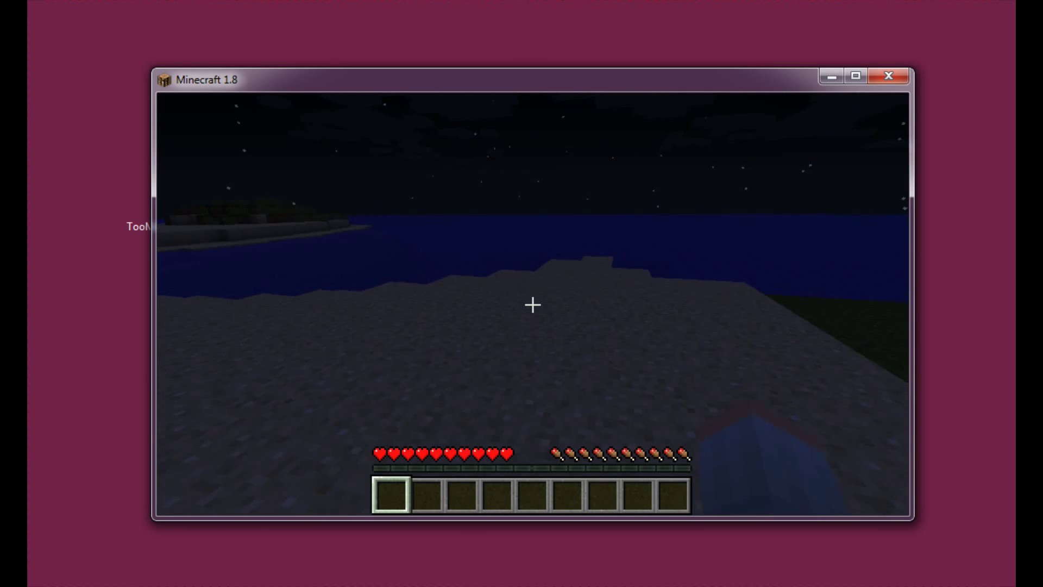
key("F5")
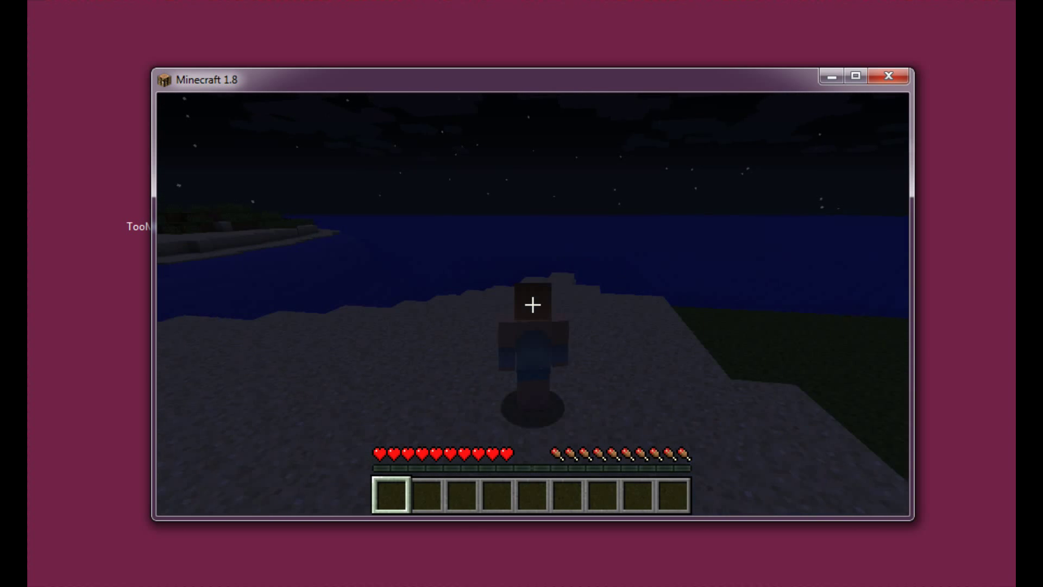
key("F5")
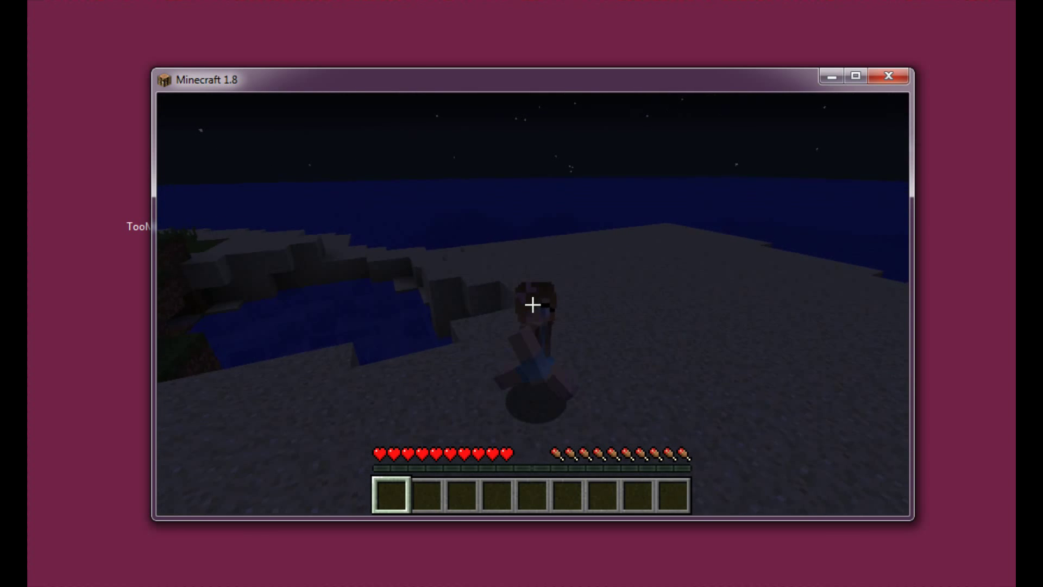